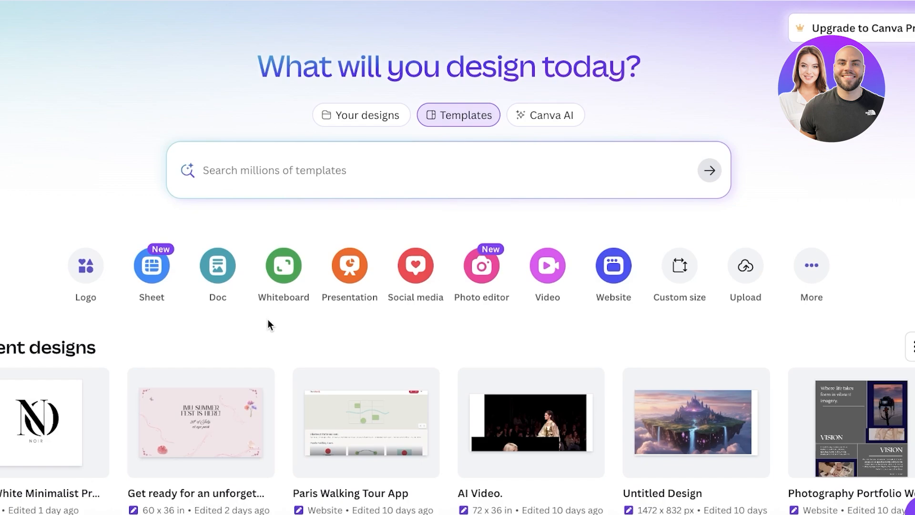
Create a new blank landscape video design.
scroll(268, 319, "down", 4)
scroll(270, 329, "up", 4)
left_click(542, 268)
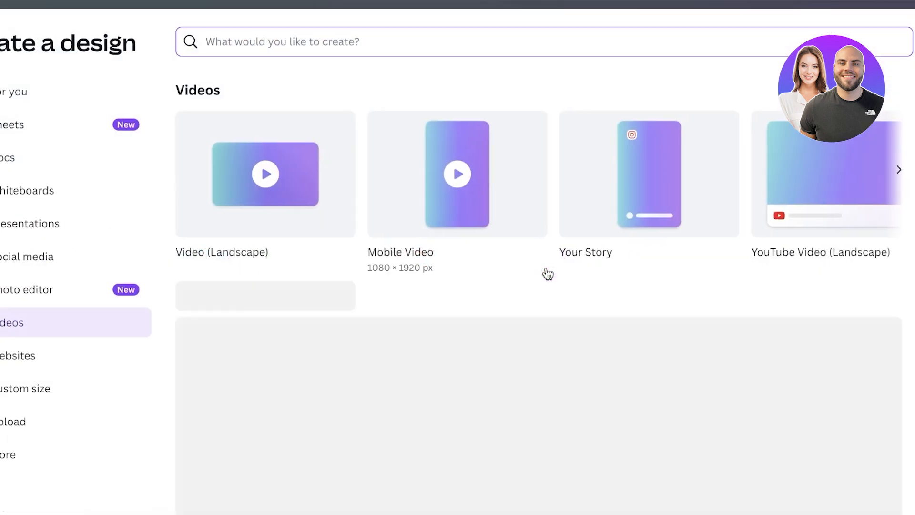
left_click(267, 170)
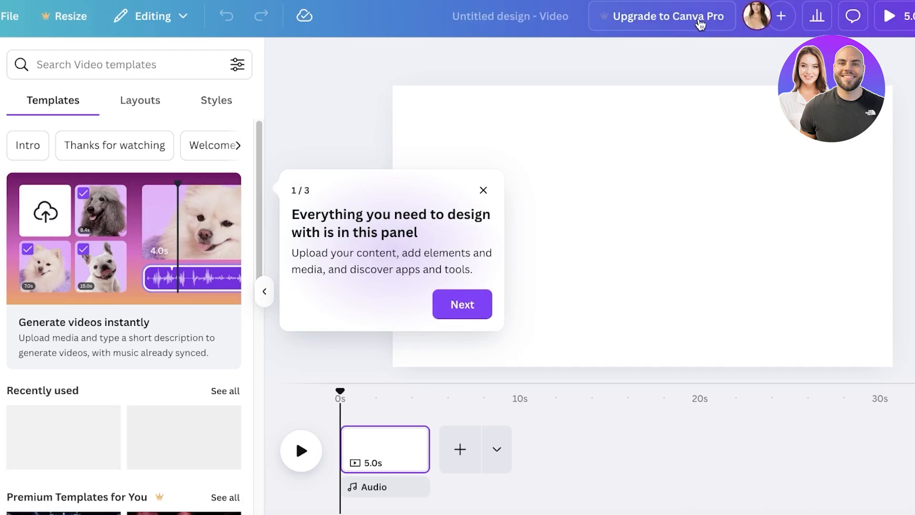
Name the design Stick Figure Animation and dismiss the onboarding tips.
left_click(639, 19)
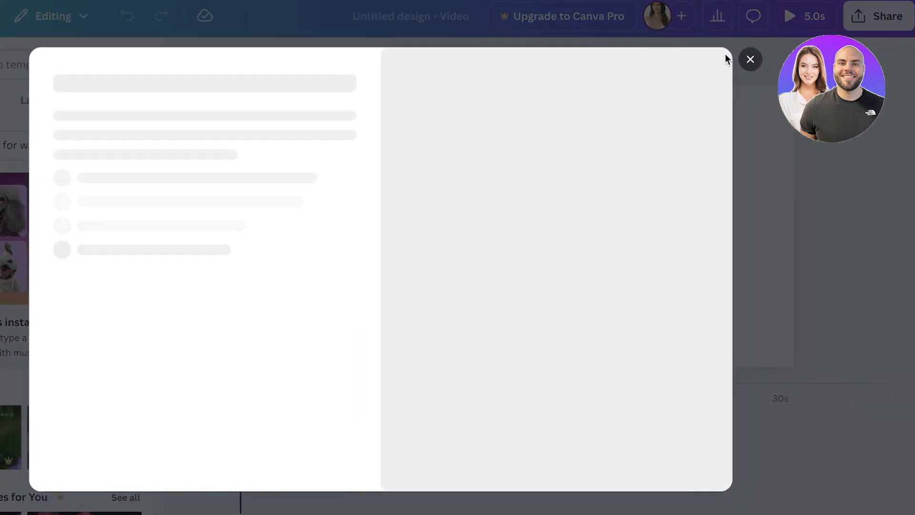
left_click(750, 60)
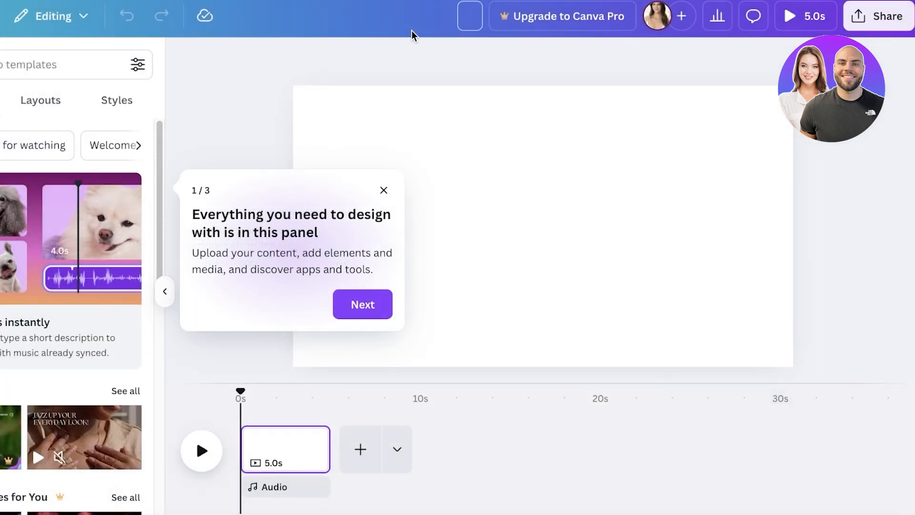
type("Stick Figure")
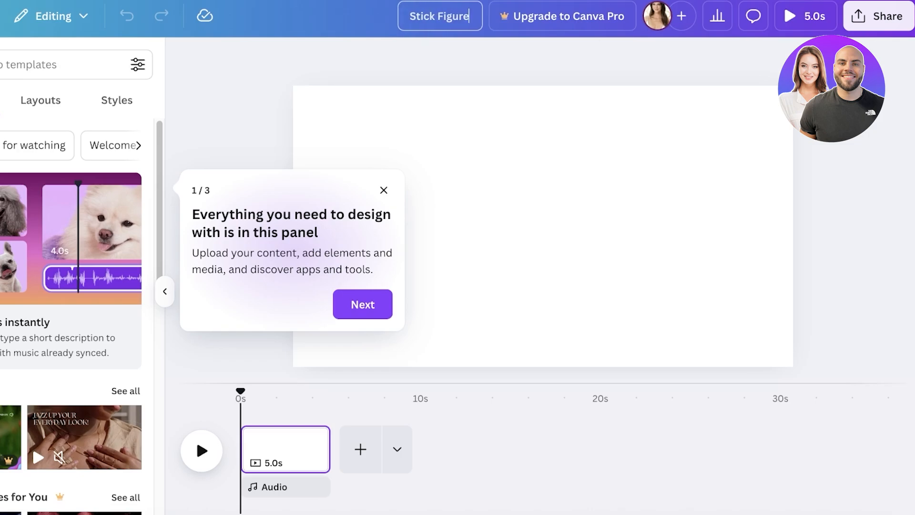
type(" Animation")
left_click(400, 313)
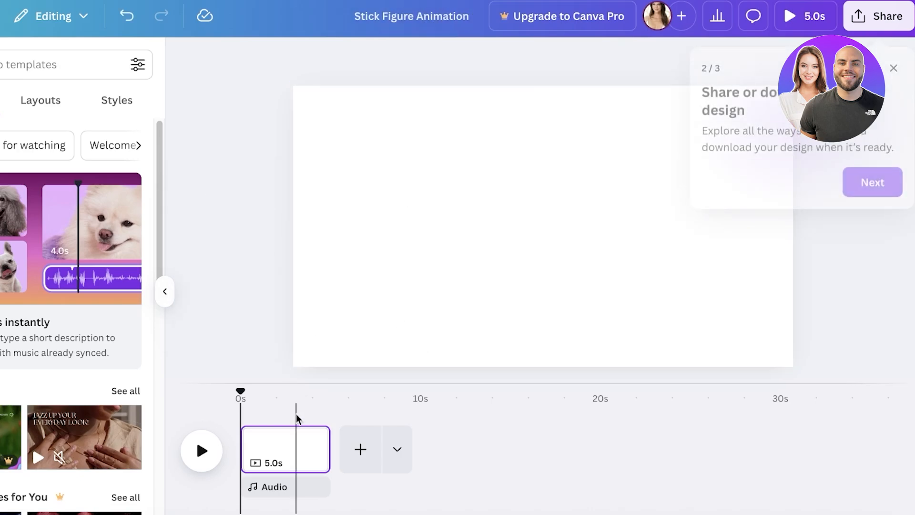
left_click(894, 65)
left_click(443, 142)
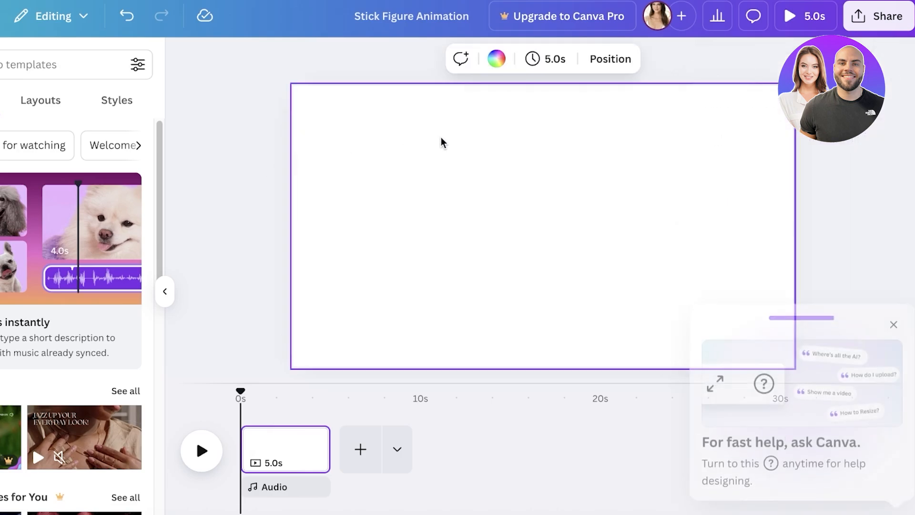
left_click(893, 327)
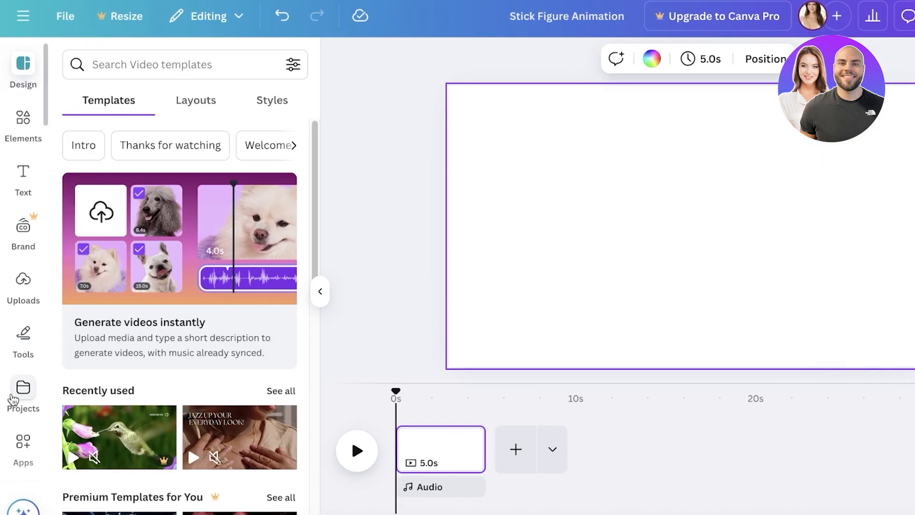
left_click(23, 118)
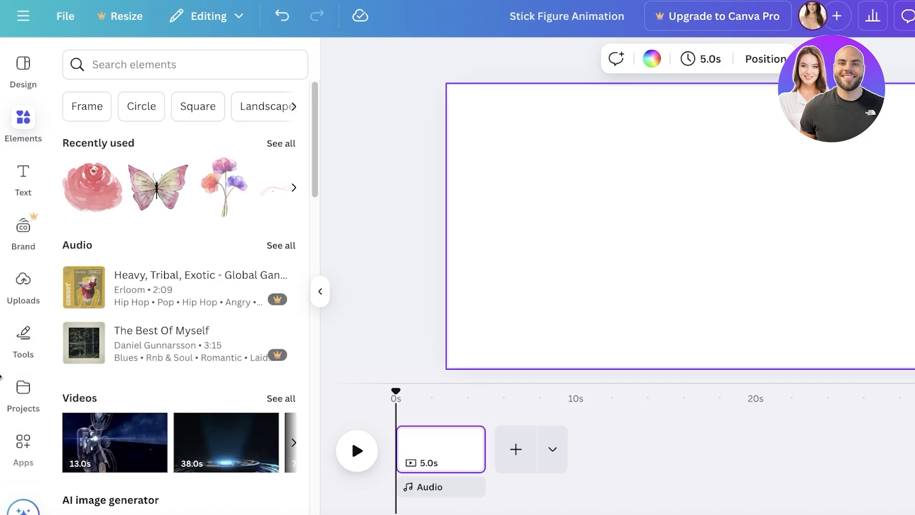
left_click(16, 298)
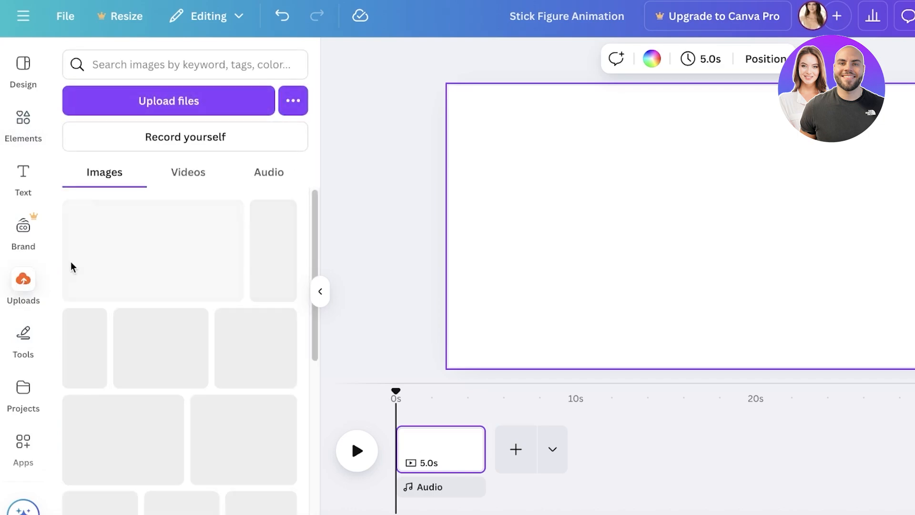
left_click(287, 173)
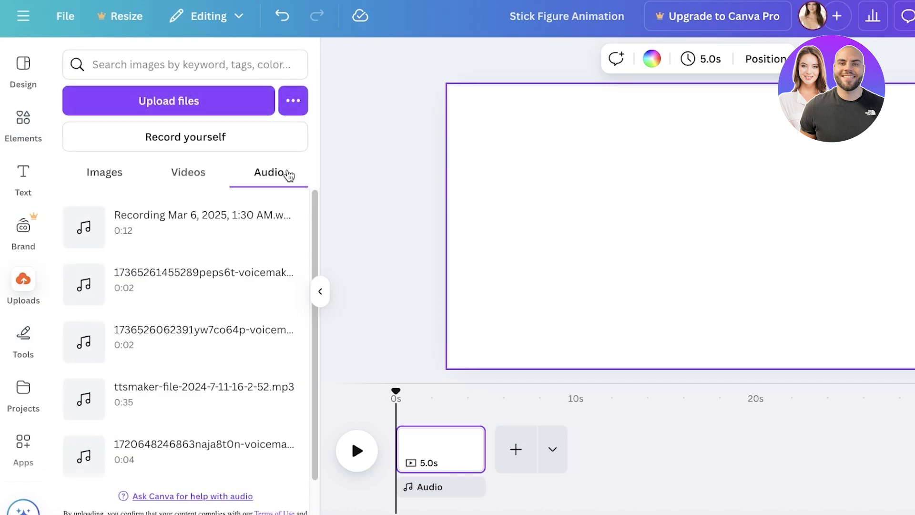
left_click(293, 101)
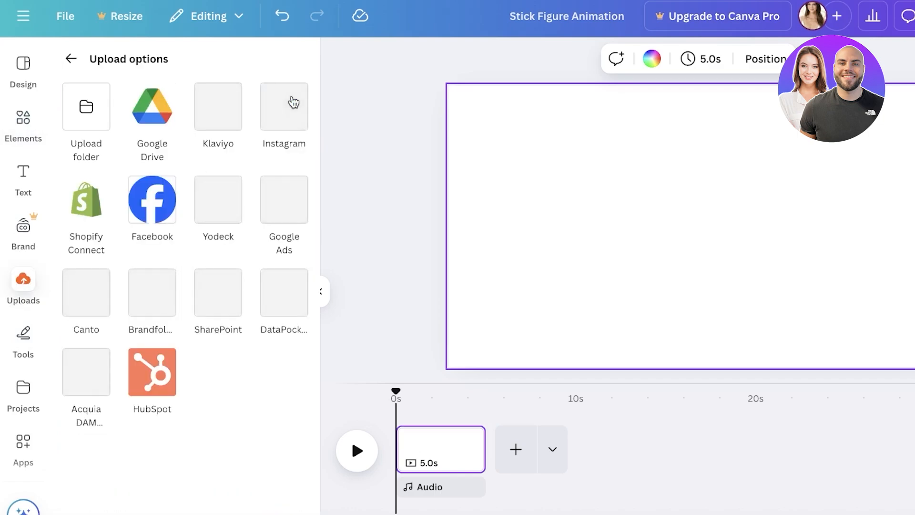
left_click(70, 59)
left_click(16, 84)
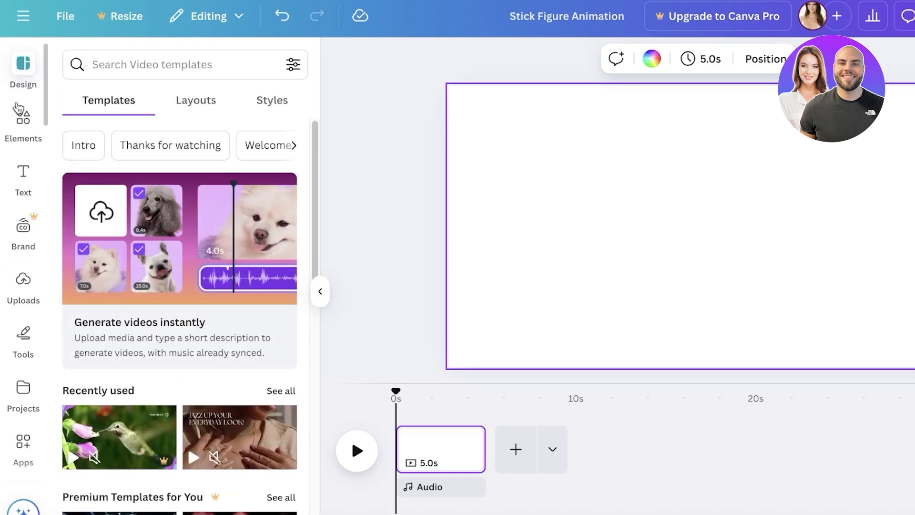
Search the elements library for stick figure and show all matching graphics.
left_click(23, 123)
left_click(164, 66)
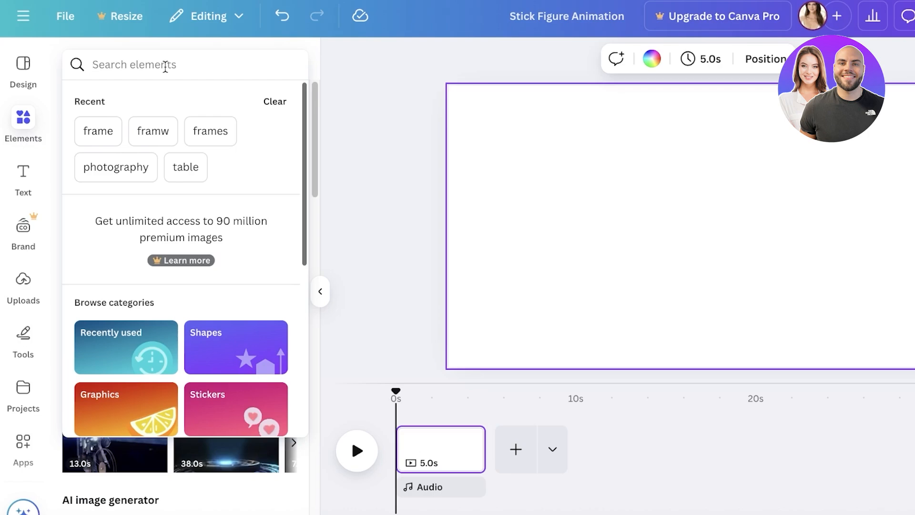
type("stick")
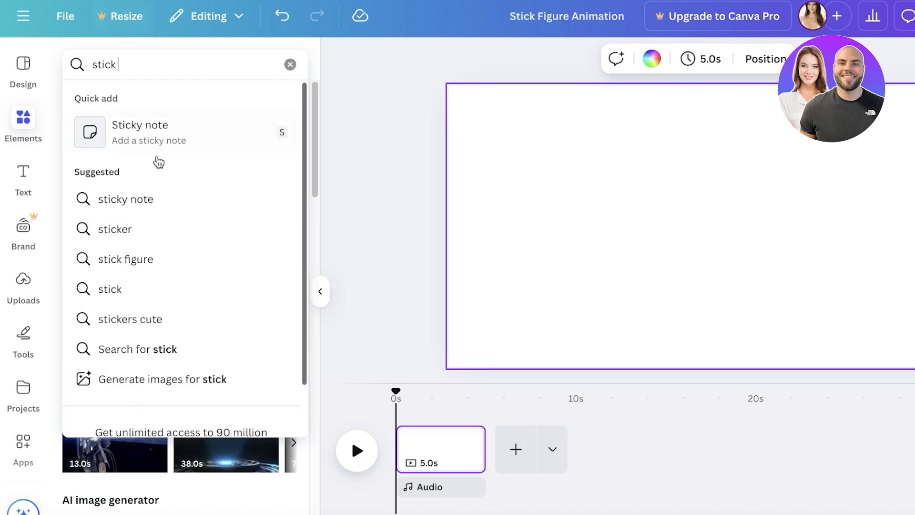
left_click(127, 258)
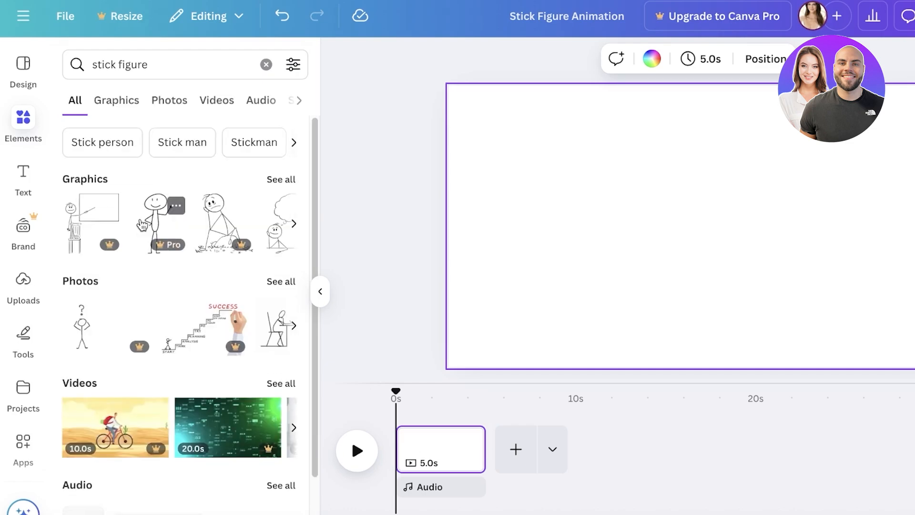
left_click(292, 179)
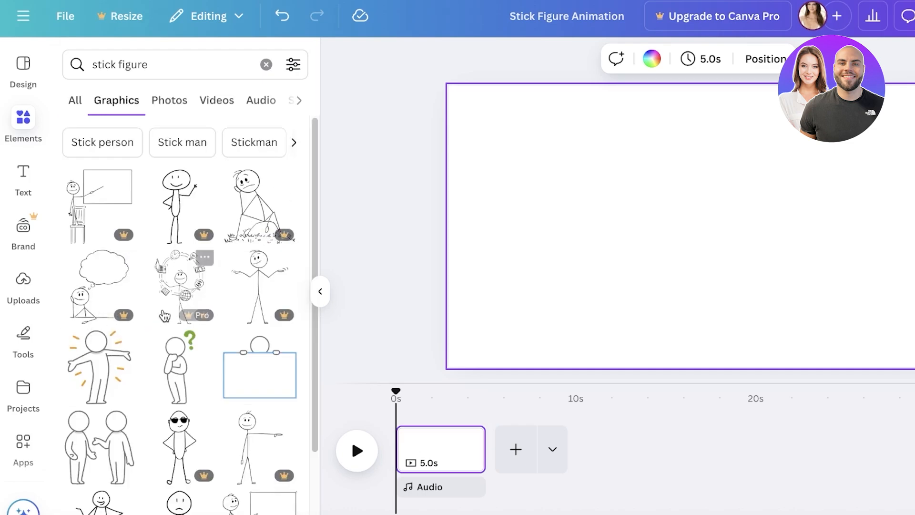
left_click(259, 286)
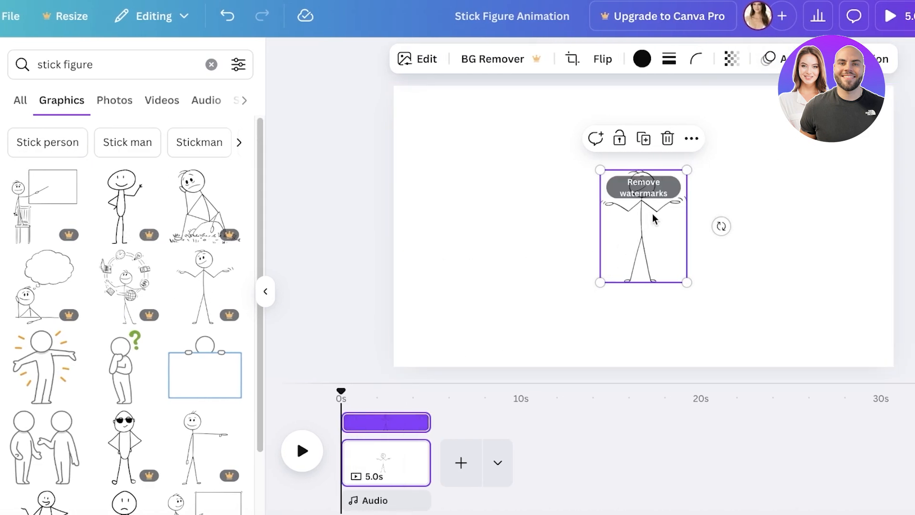
left_click(509, 251)
left_click(616, 237)
left_click_drag(602, 166, 547, 115)
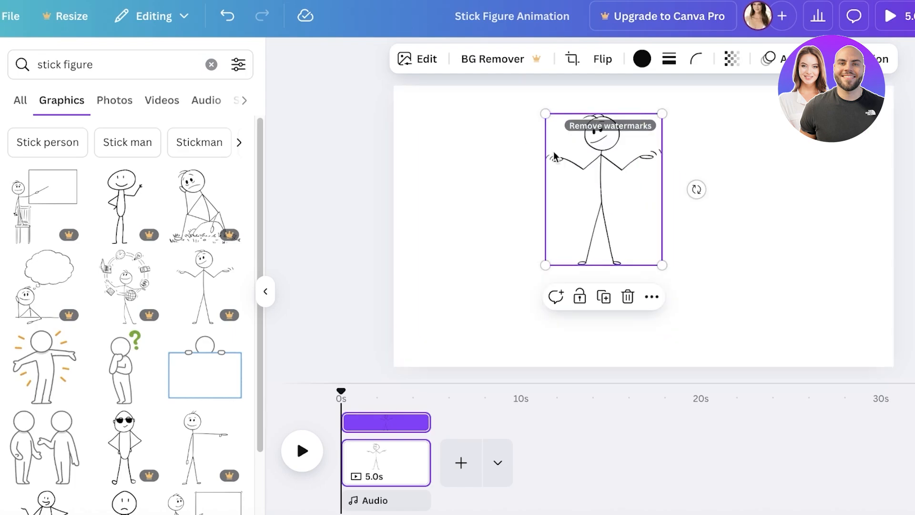
left_click_drag(576, 200, 685, 271)
scroll(141, 347, "down", 5)
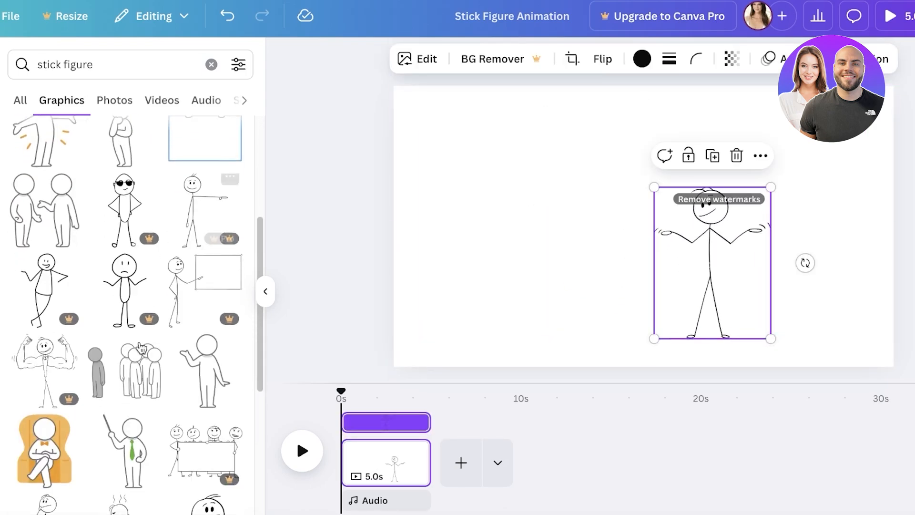
scroll(140, 347, "down", 4)
key("Delete")
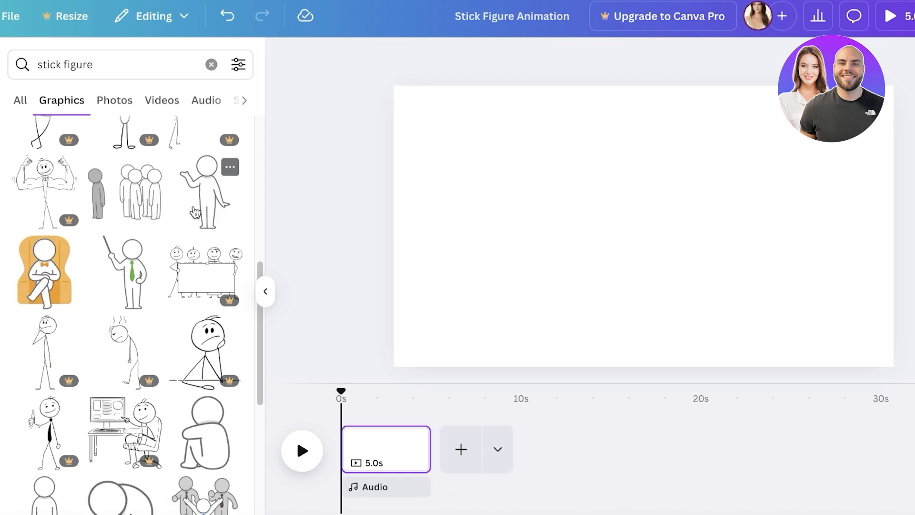
Add the free outlined figure with one hand raised to the page's lower-right area, and browse its magic recommendations.
left_click(196, 212)
left_click_drag(577, 150, 758, 205)
mouse_move(821, 255)
left_mouse_down()
mouse_move(842, 263)
mouse_move(833, 250)
left_mouse_up()
left_click(215, 263)
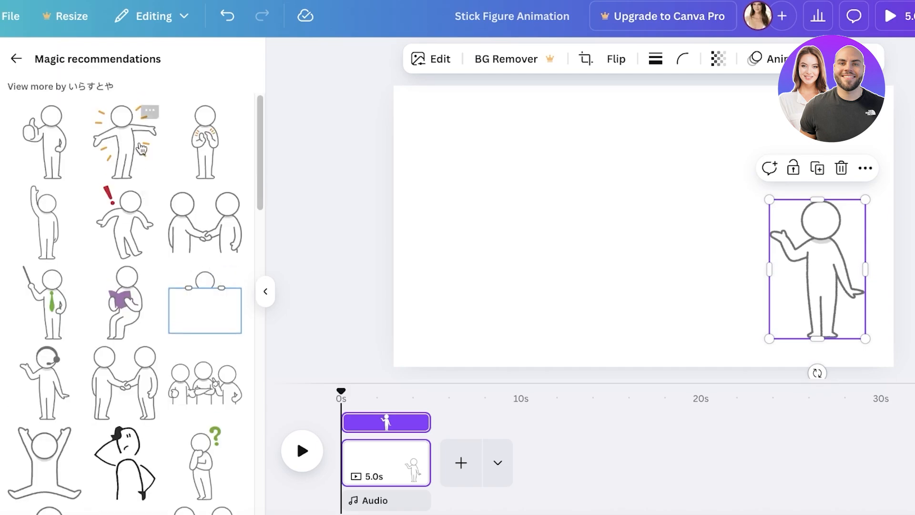
scroll(141, 150, "down", 10)
scroll(174, 240, "up", 8)
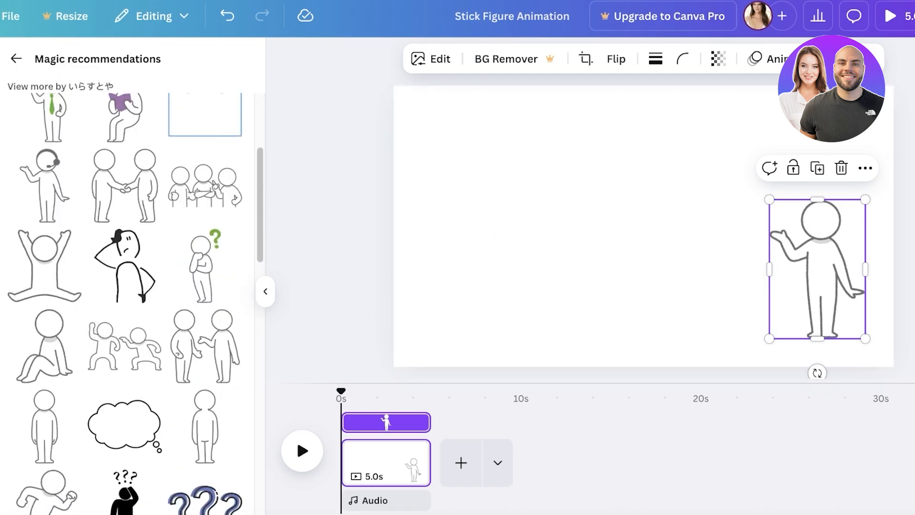
Add a text box to the page reading "How to Make Viral Stick Figure Animations".
left_click(1, 155)
left_click(122, 108)
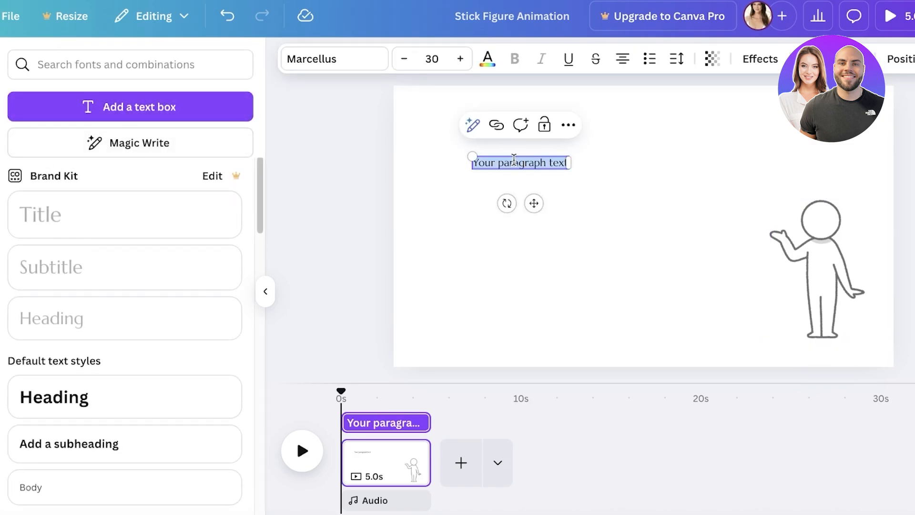
type("How to Mak")
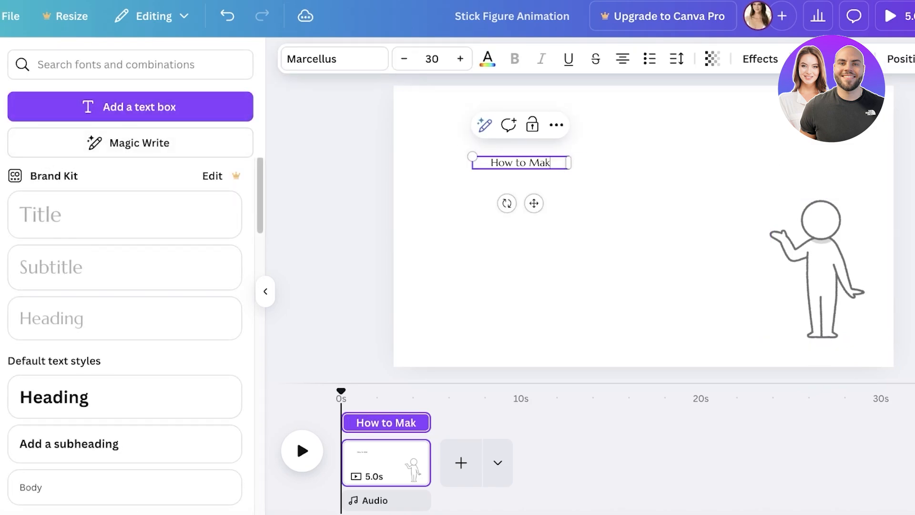
type("e Viral Sti")
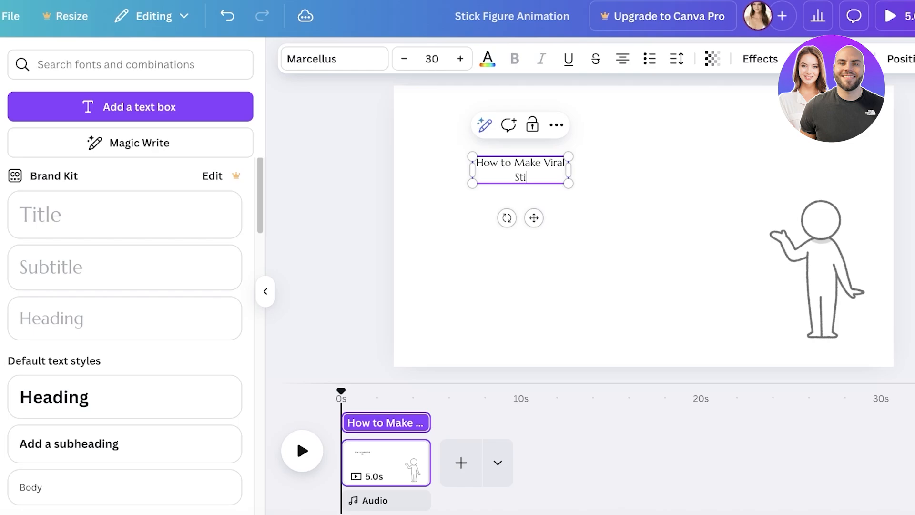
type("ck Figure Ani")
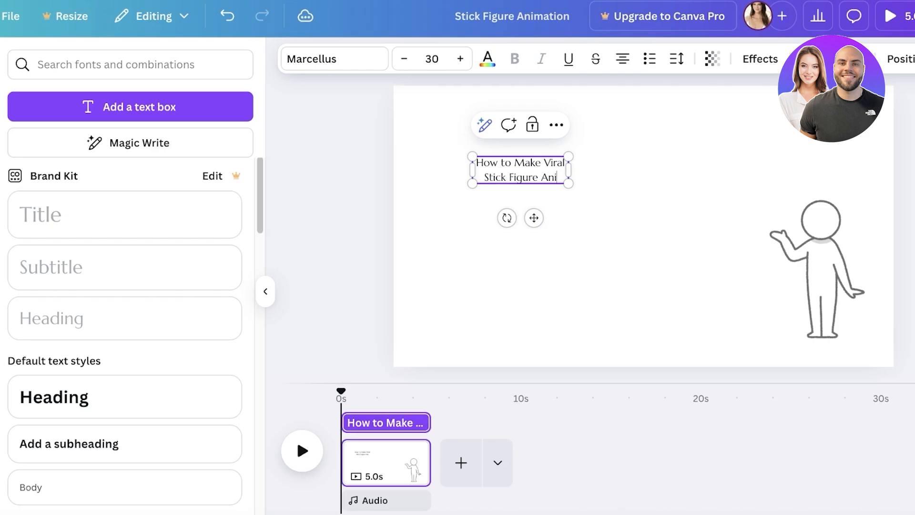
type("mations")
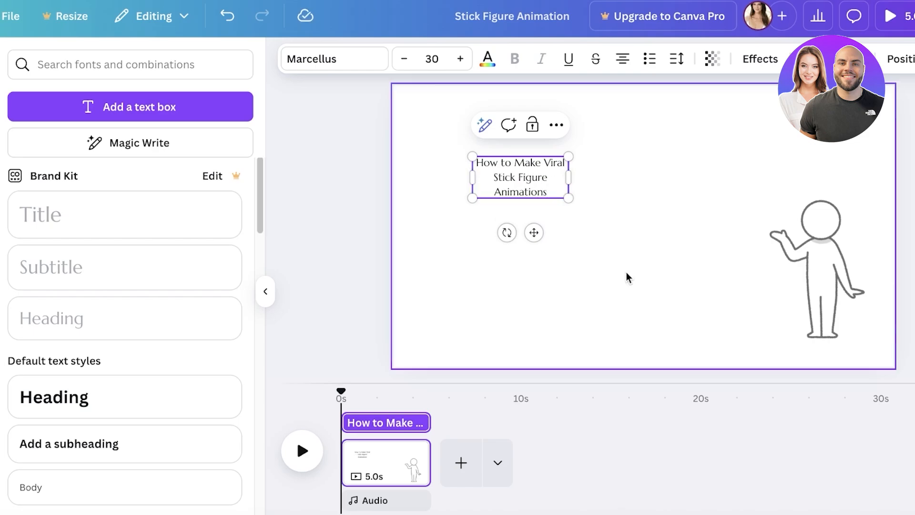
Enlarge the title text to about size 73.4 and place it beside the figure's raised hand.
left_click_drag(568, 198, 707, 259)
left_click_drag(590, 205, 643, 196)
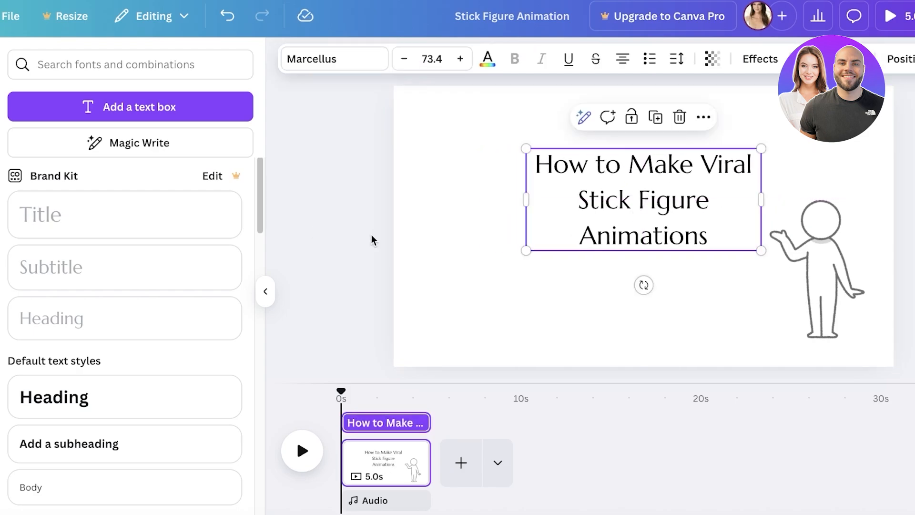
left_click(504, 161)
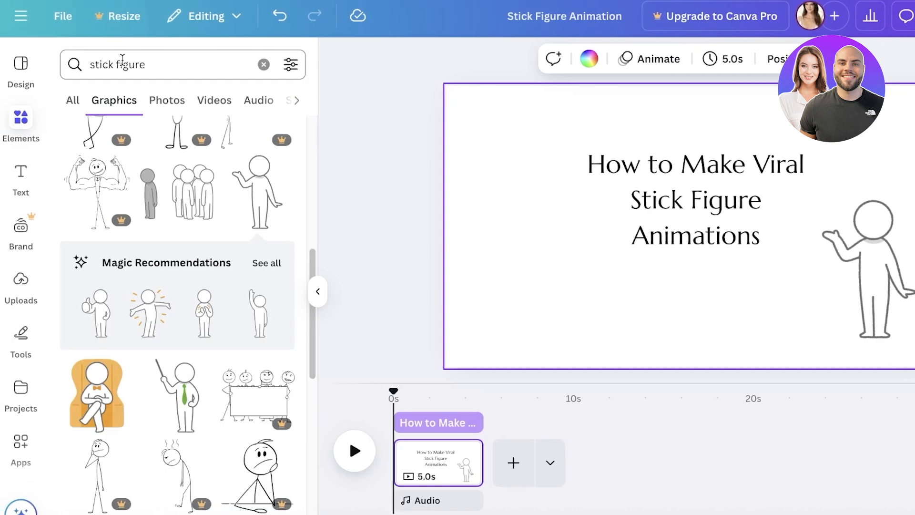
Open the creator's profile from the figure's magic recommendations and copy the creator's handle.
left_click(264, 263)
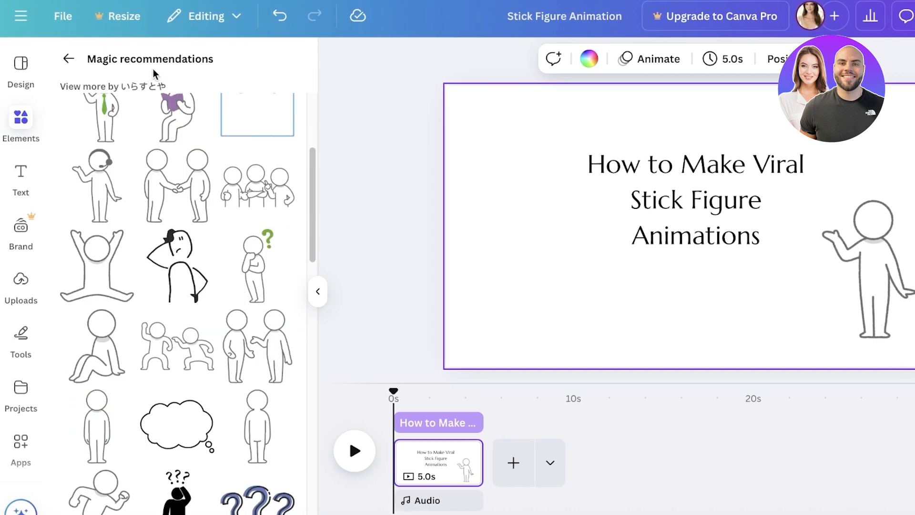
left_click(134, 89)
left_click_drag(73, 107, 9, 119)
right_click(88, 110)
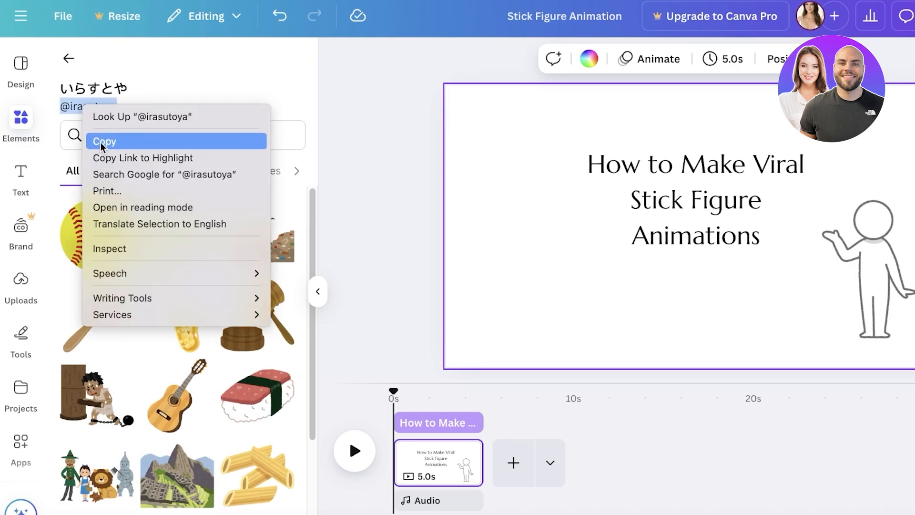
left_click(100, 142)
left_click(10, 123)
left_click(27, 122)
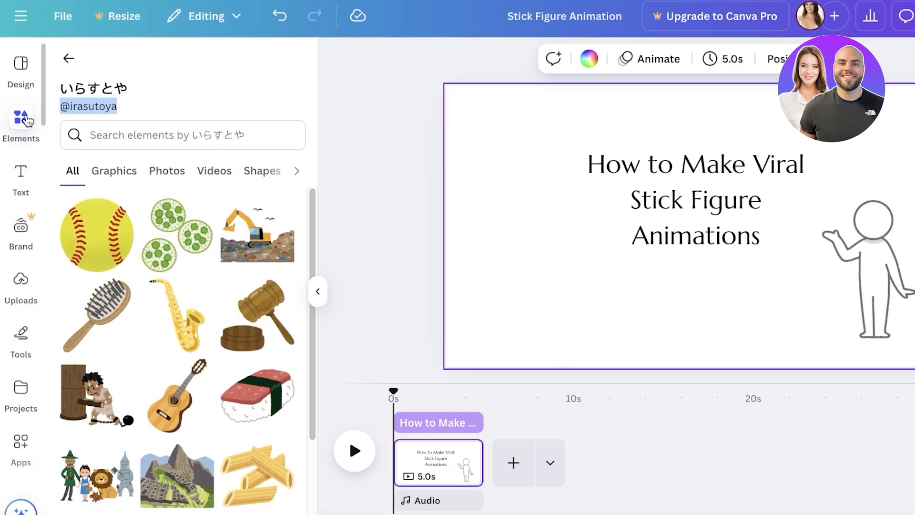
Leave the creator's profile and search the graphics for "paper".
left_click(69, 58)
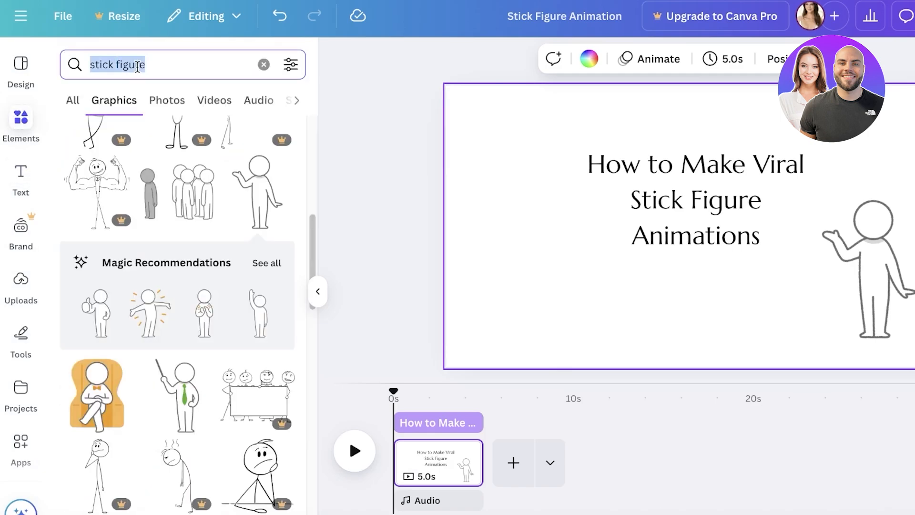
type("paper")
key("Return")
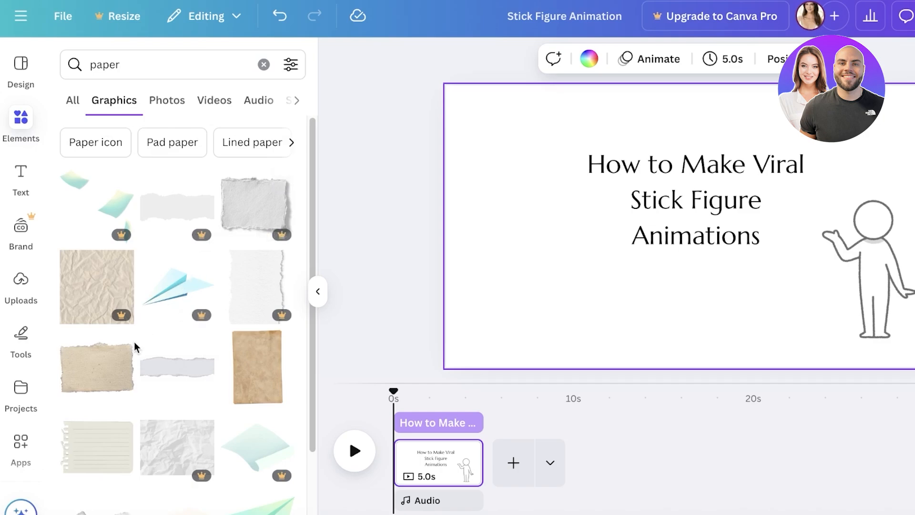
Try the free beige torn paper as a full-page background behind the title and figure, and delete it.
left_click(113, 361)
left_click_drag(611, 293, 467, 217)
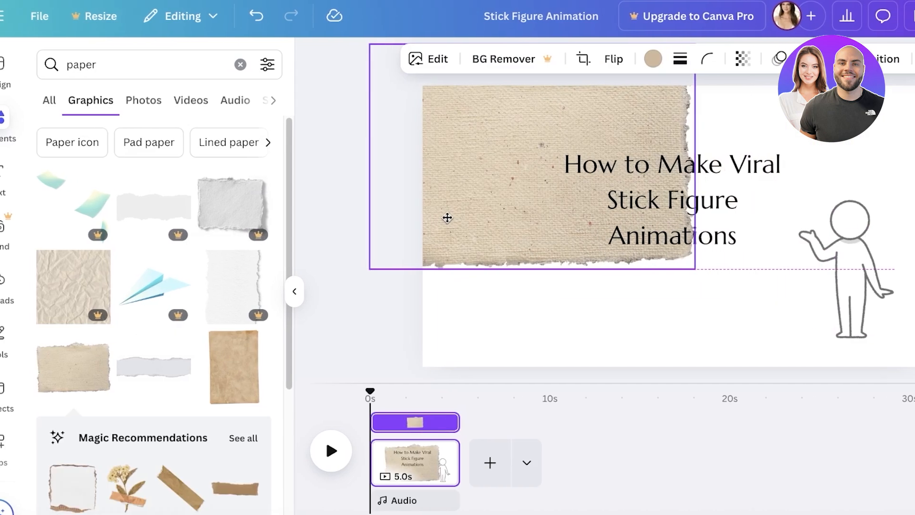
left_click_drag(667, 273, 914, 505)
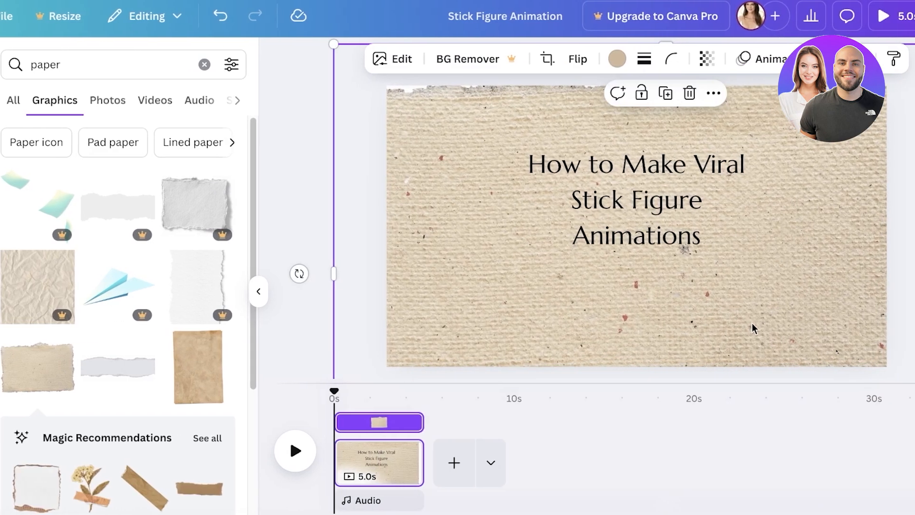
left_click_drag(759, 329, 740, 281)
right_click(597, 297)
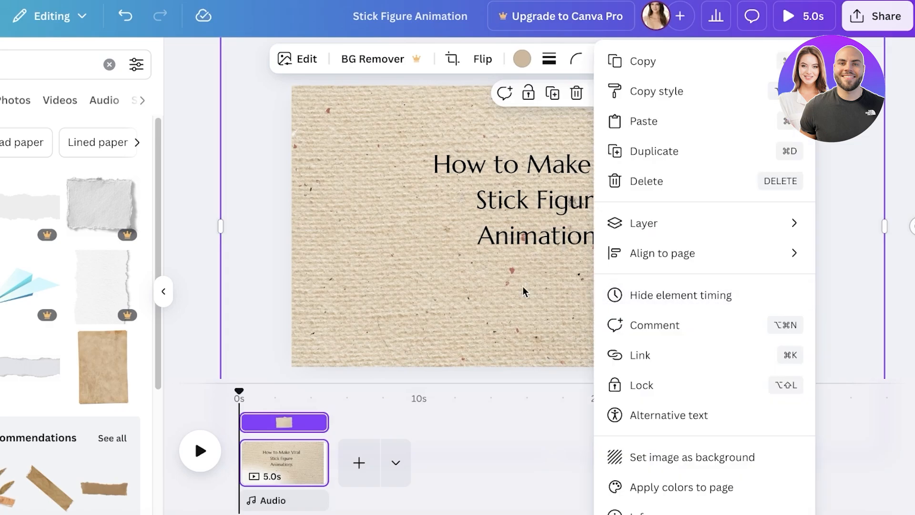
mouse_move(609, 230)
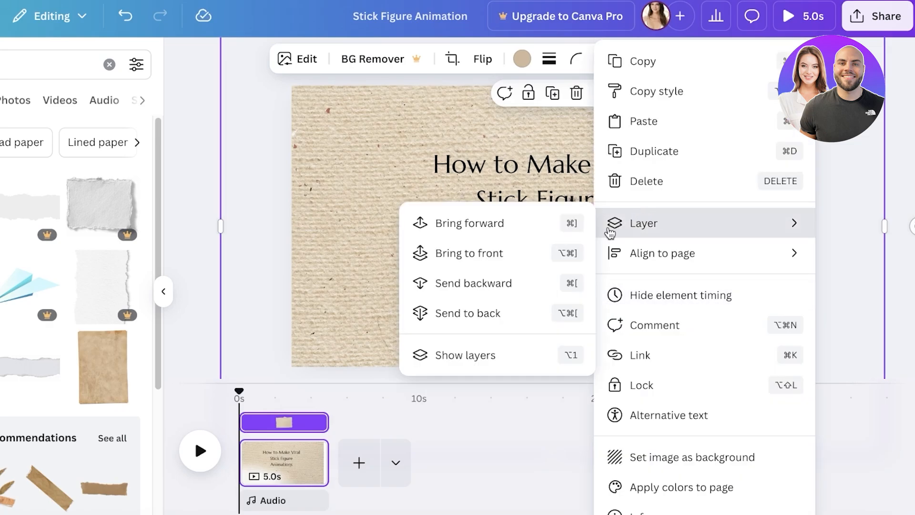
left_click(511, 321)
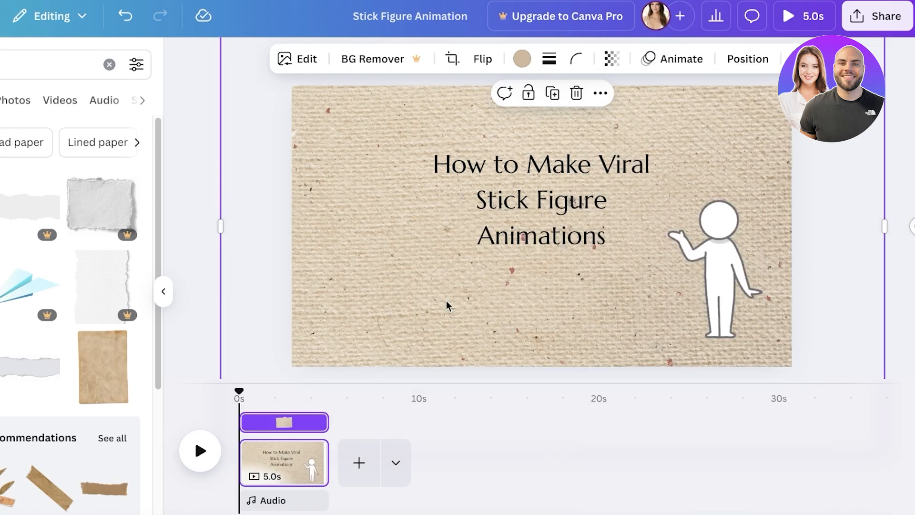
key("Delete")
Find the taped white paper through the lined notebook paper's magic recommendations and add only the taped one at the page's left edge.
scroll(38, 356, "down", 5)
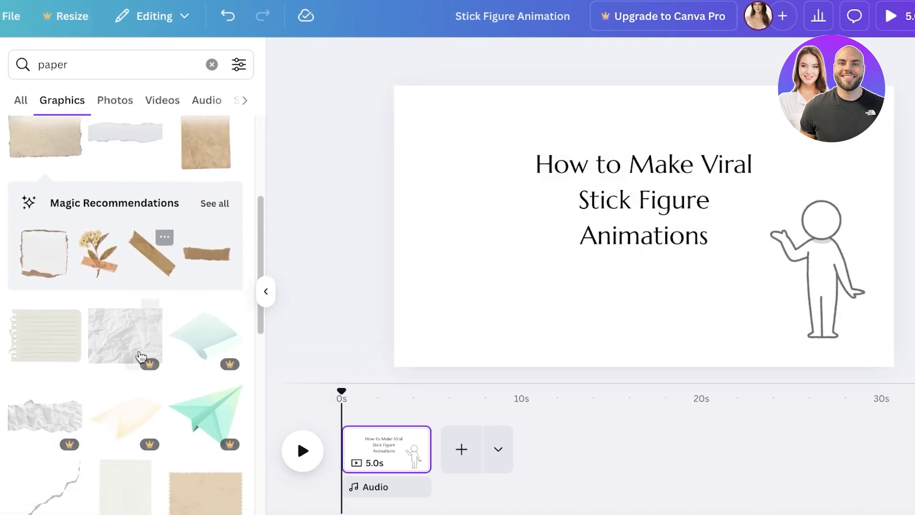
left_click(71, 341)
key("Delete")
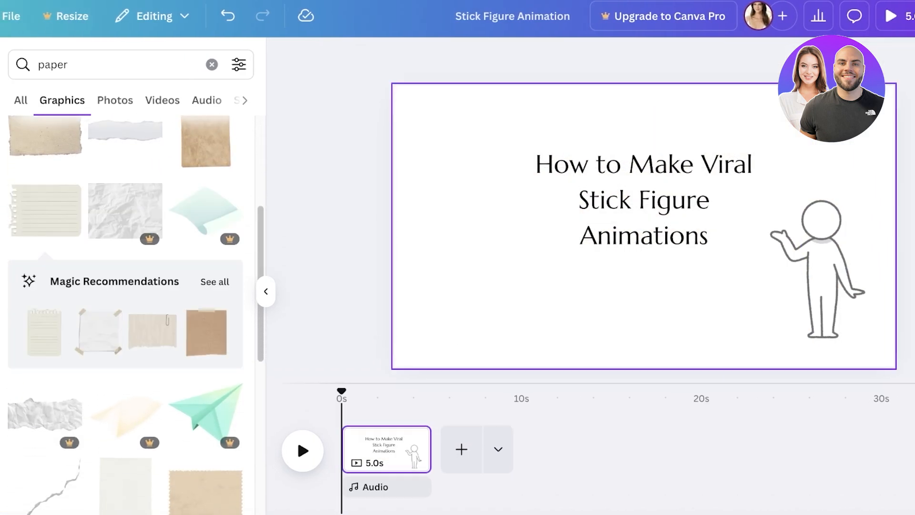
left_click(96, 320)
left_click_drag(621, 267, 398, 232)
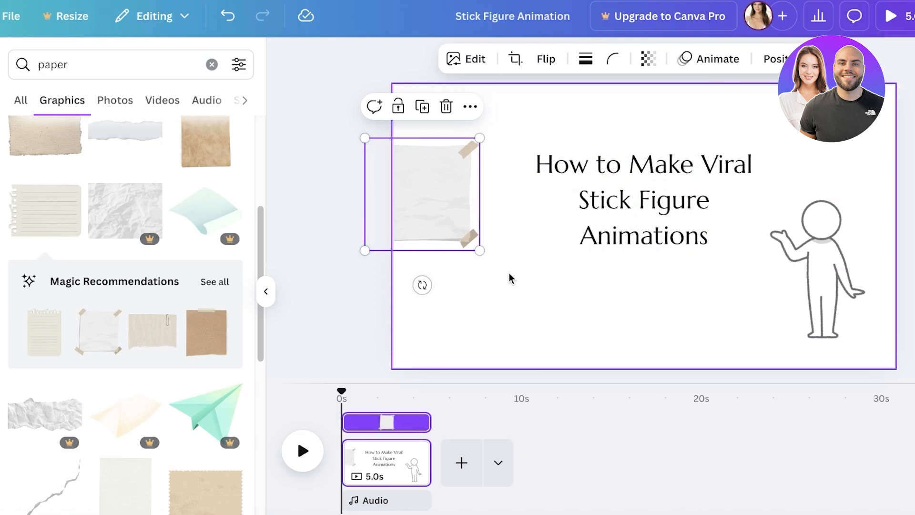
Enlarge and reposition the taped white paper until its plain texture covers the whole page, with the tape pieces outside it.
left_click_drag(480, 250, 913, 510)
left_click_drag(660, 287, 535, 168)
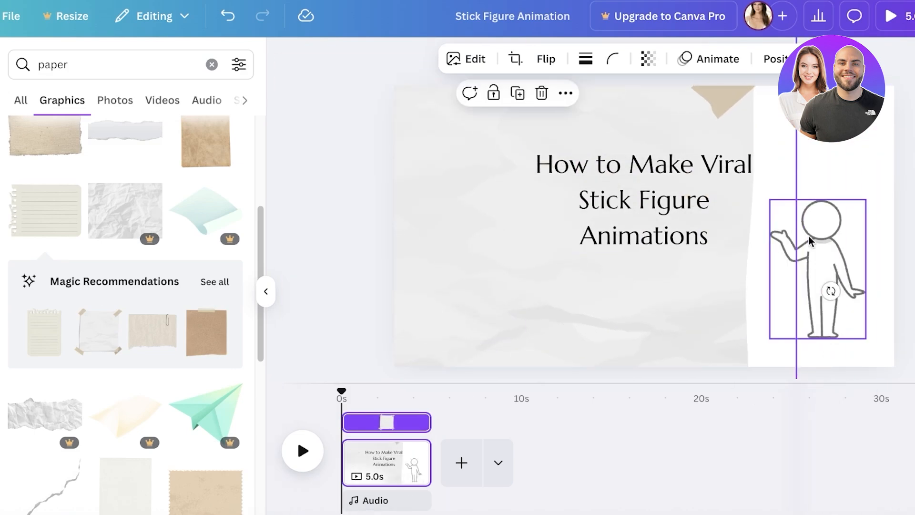
left_click(605, 265)
double_click(540, 276)
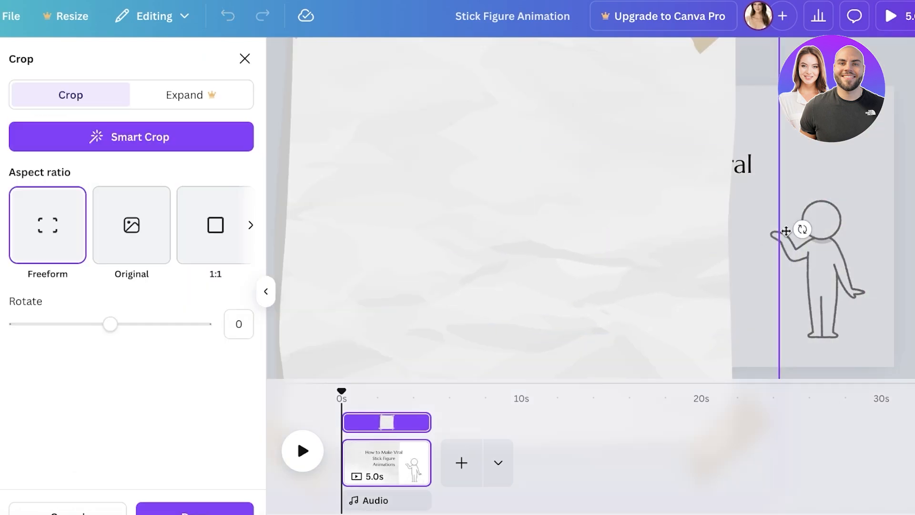
key("Escape")
left_click_drag(531, 293, 493, 127)
left_click_drag(744, 331, 911, 498)
left_click_drag(644, 305, 757, 305)
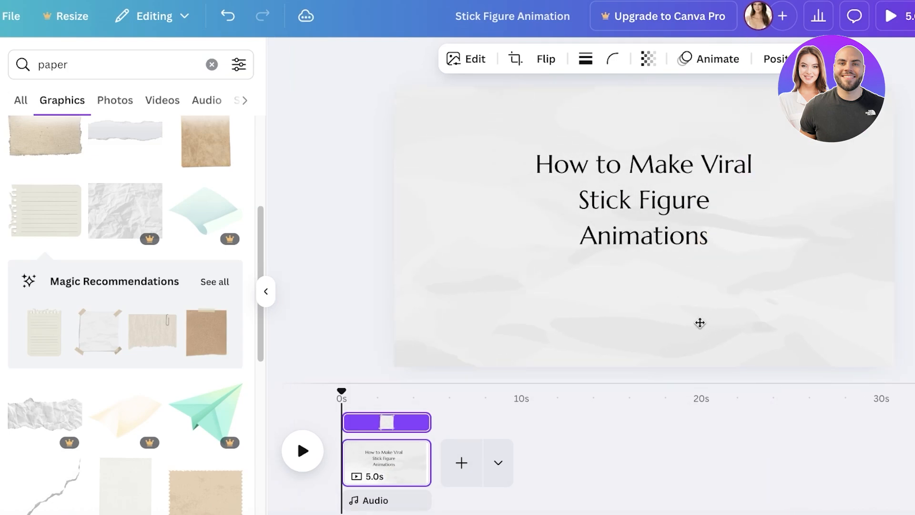
Send the white paper texture to the back, behind the title and the figure.
right_click(634, 298)
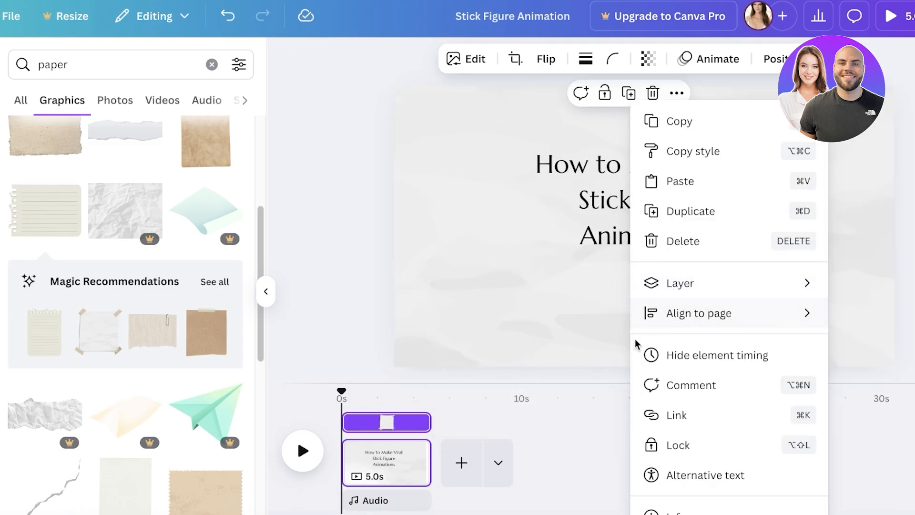
mouse_move(686, 287)
left_click(509, 372)
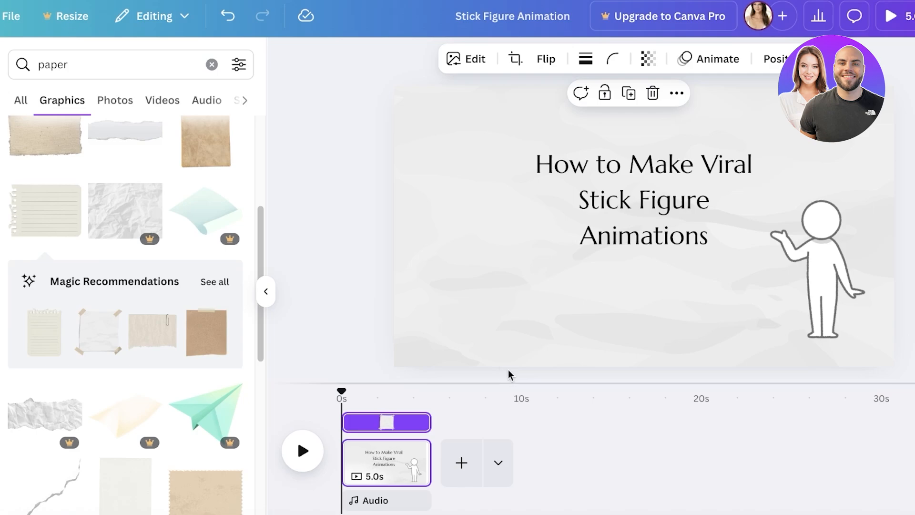
left_click(509, 374)
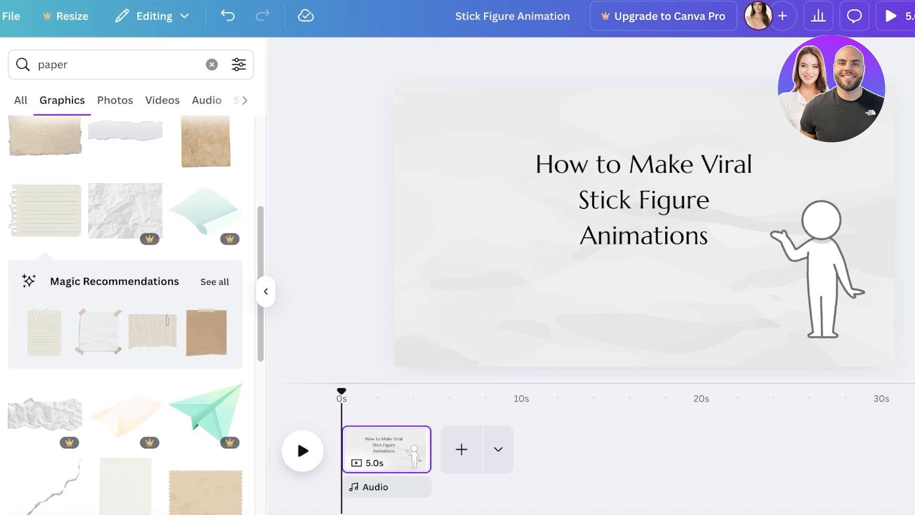
Extend the page's duration to 5.4 seconds.
mouse_move(428, 448)
left_mouse_down()
mouse_move(407, 447)
mouse_move(439, 447)
left_mouse_up()
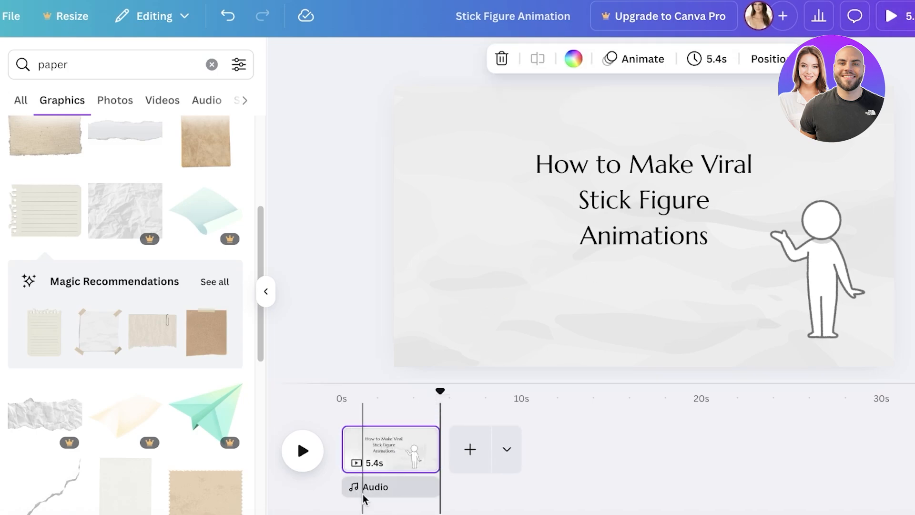
left_click(364, 451)
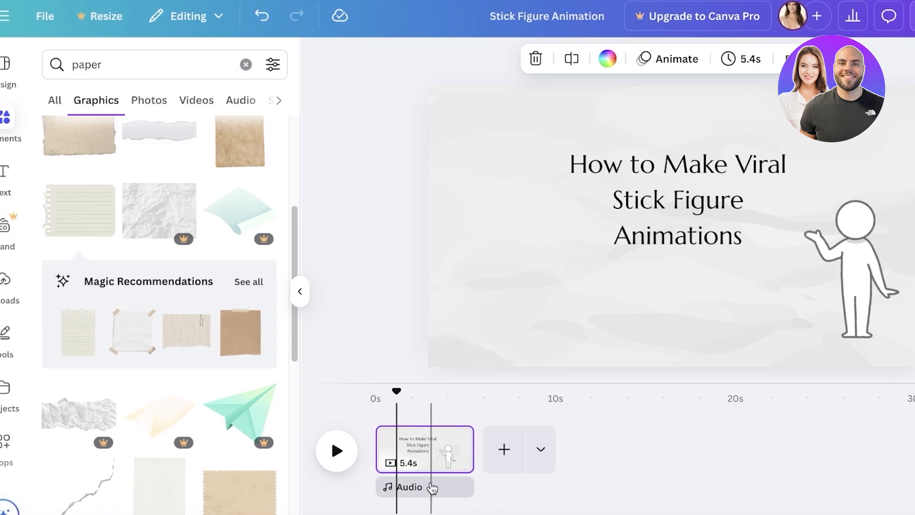
Open the AI voice generator and enter the script "How to make viral stick figure animations?".
left_click(432, 488)
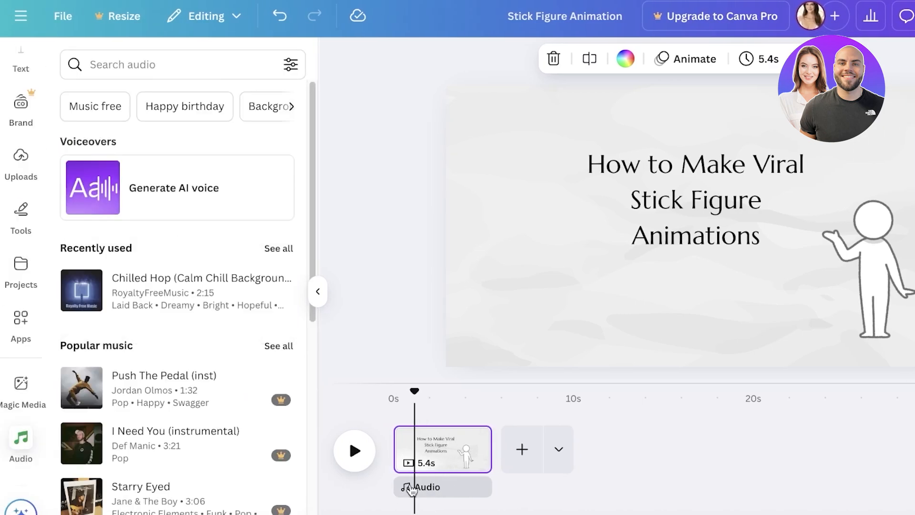
left_click(139, 186)
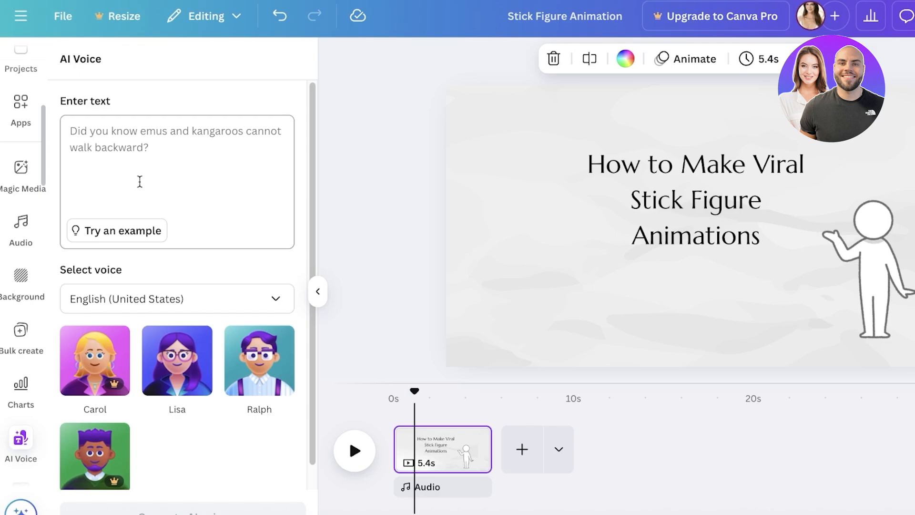
left_click(140, 182)
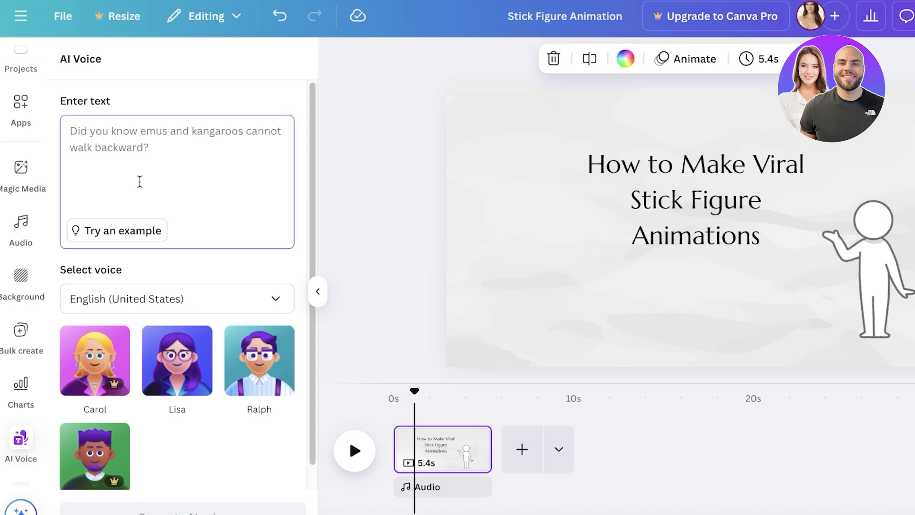
type("Ho")
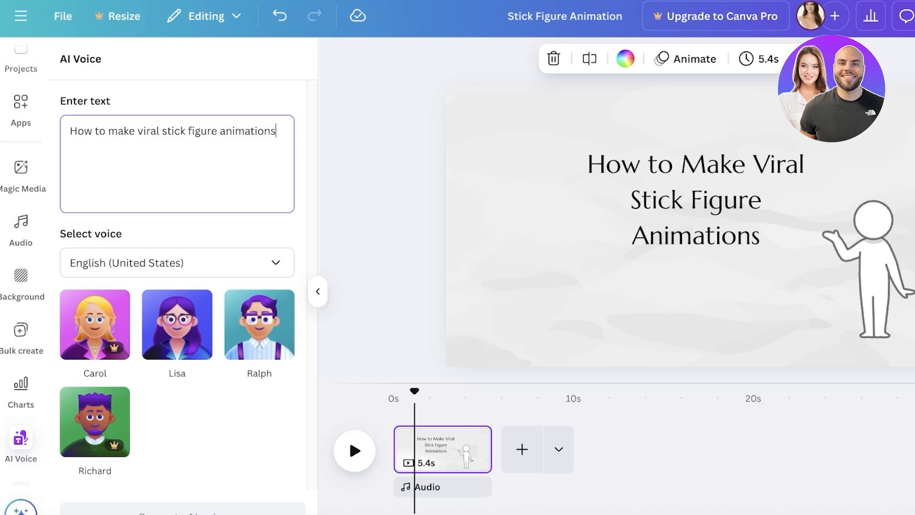
type("?")
Preview the Lisa and Ralph voices, and generate the AI voiceover with Ralph.
left_click(176, 324)
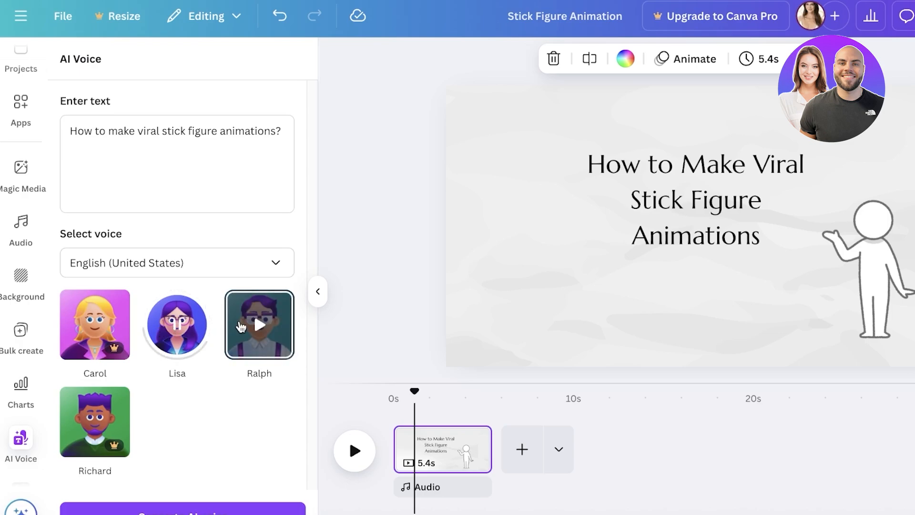
left_click(241, 327)
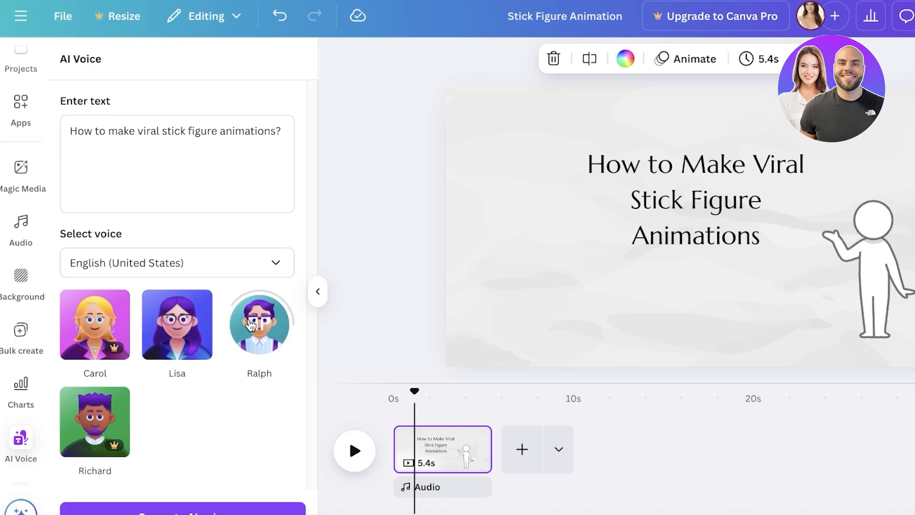
left_click(176, 509)
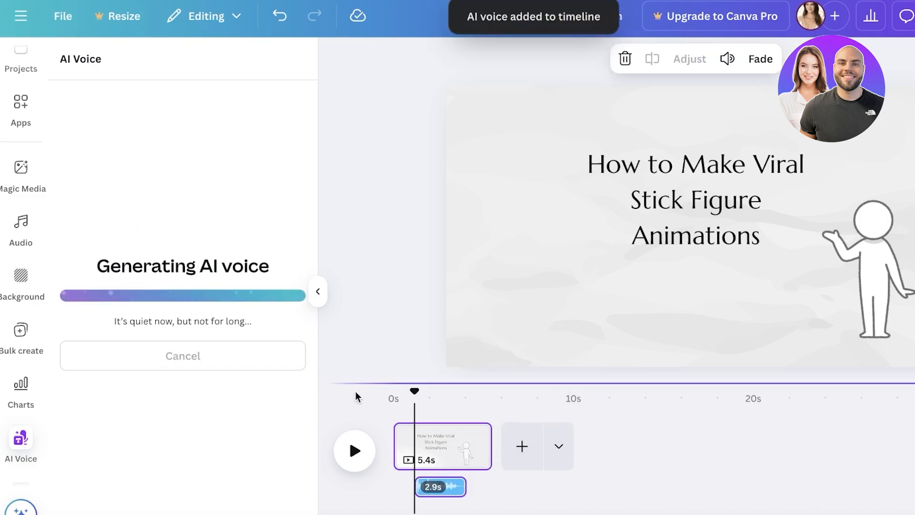
Move the voiceover clip to the start of the timeline and play the scene from 0 seconds.
mouse_move(441, 487)
left_mouse_down()
mouse_move(427, 486)
mouse_move(446, 486)
left_mouse_up()
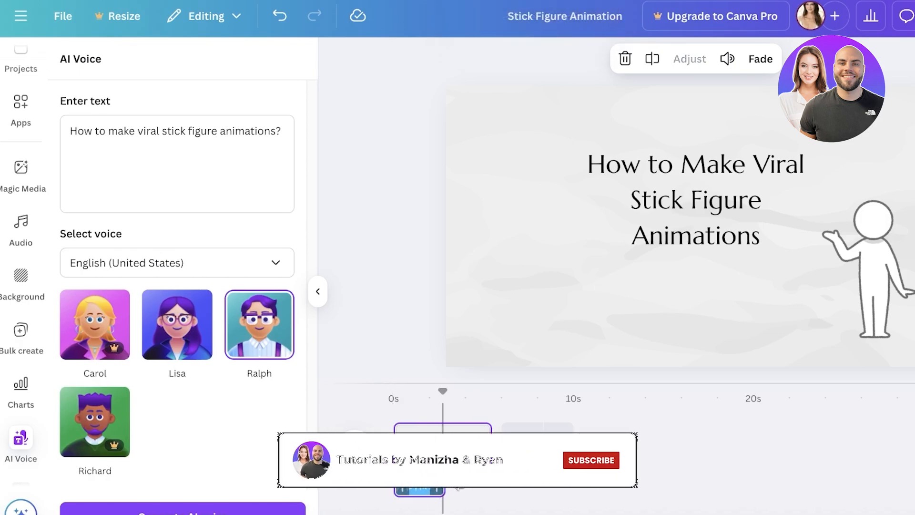
left_click_drag(443, 391, 342, 392)
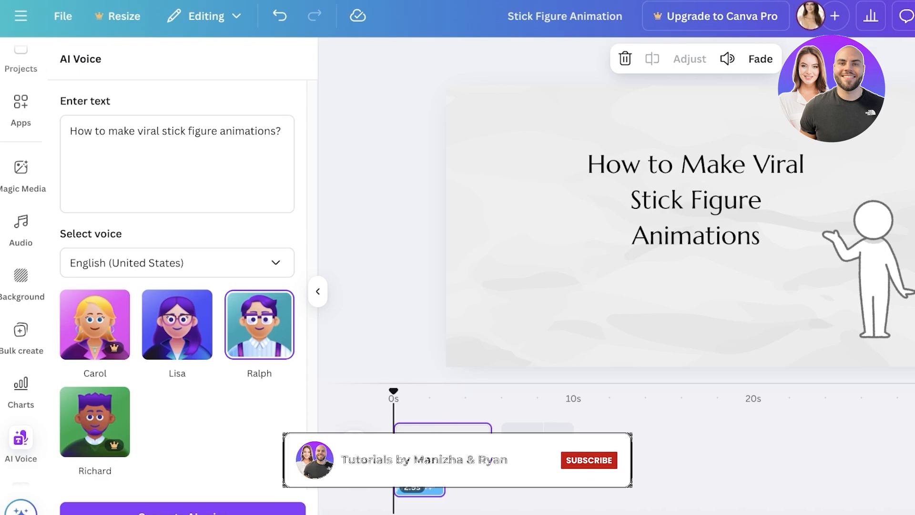
left_click(363, 460)
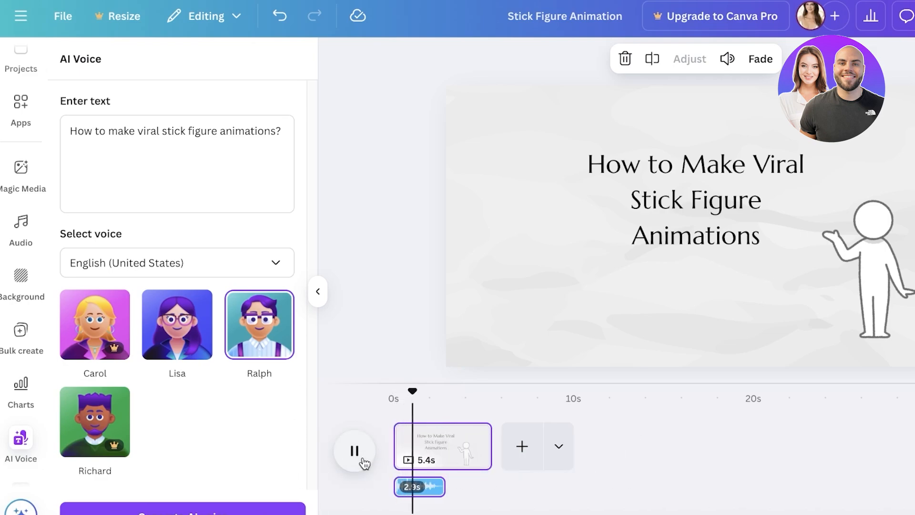
left_click(364, 464)
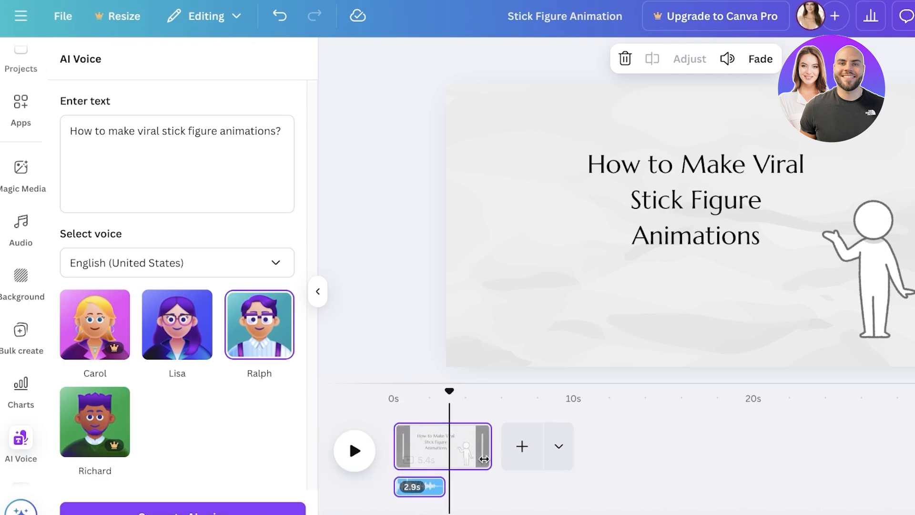
Shorten the page to 2.8 seconds so that it ends with the voiceover clip.
left_click(484, 459)
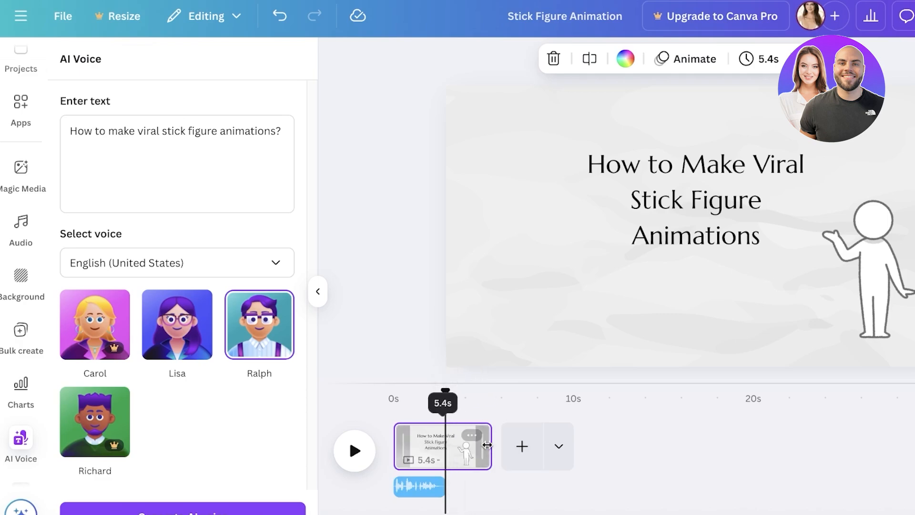
left_click_drag(490, 442, 444, 442)
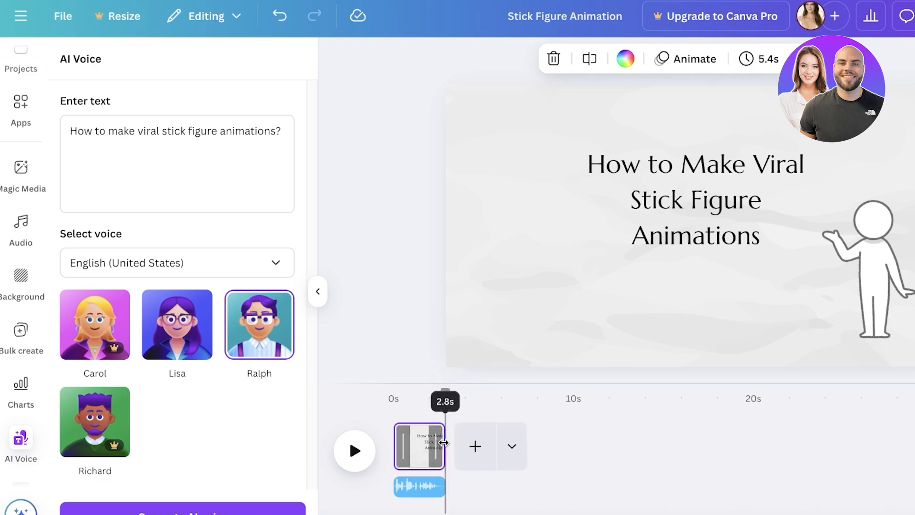
left_click(631, 321)
left_click_drag(446, 392, 383, 395)
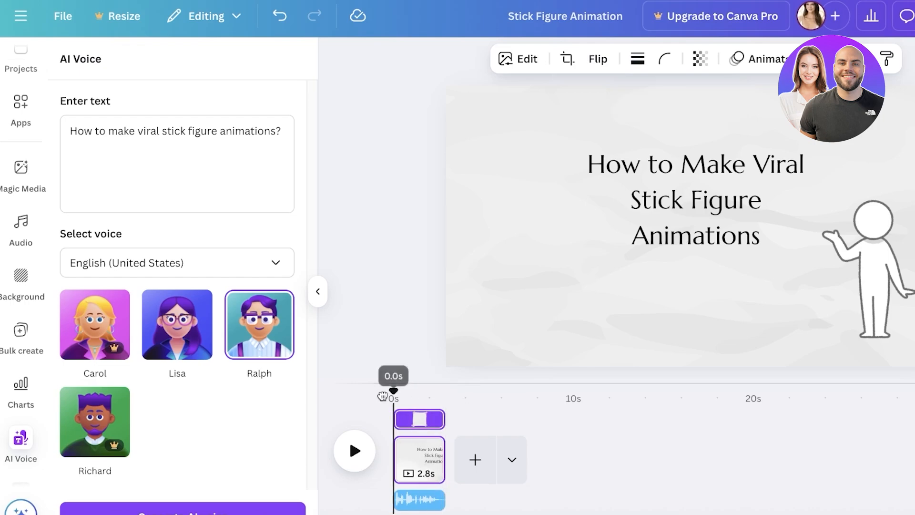
Return to the element library and clear the "paper" search.
scroll(19, 115, "up", 5)
left_click(15, 132)
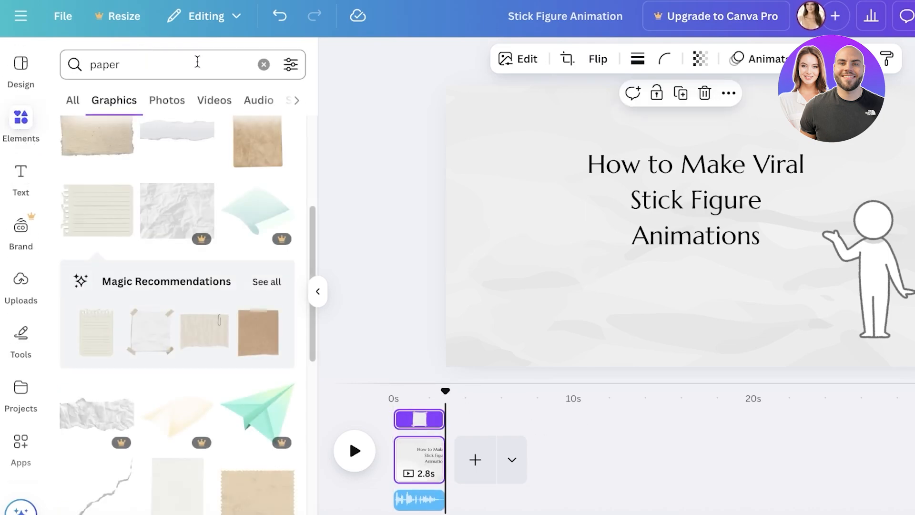
left_click(239, 65)
left_click(263, 65)
Move the stick figure slightly toward the title page's lower-right corner and look through the animations available for it.
left_click(863, 282)
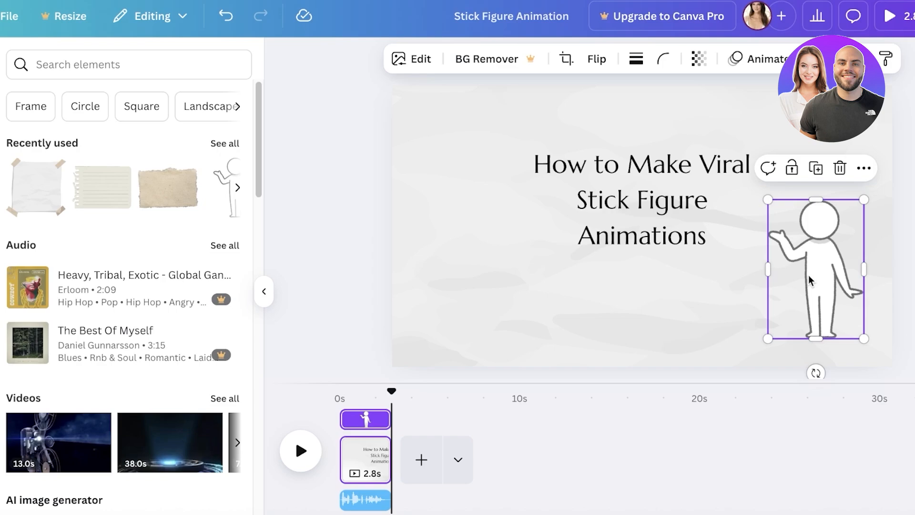
left_click_drag(864, 282, 829, 299)
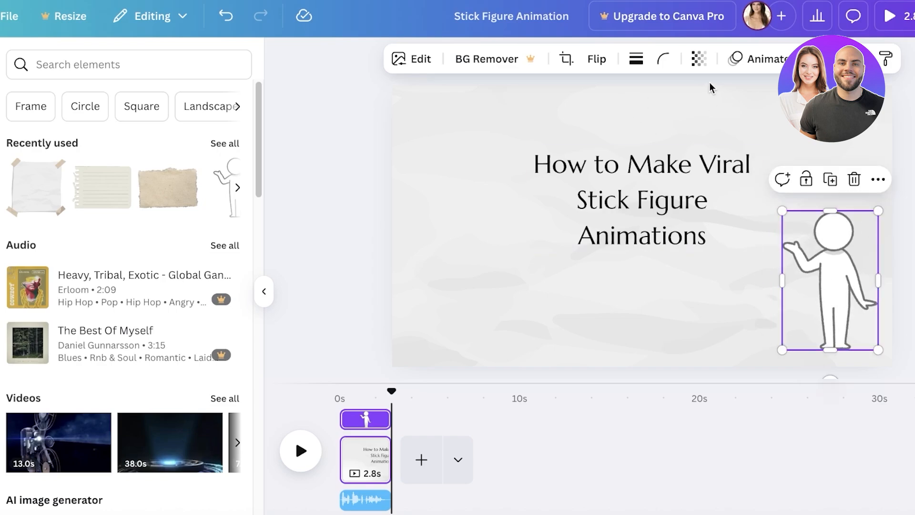
left_click(759, 59)
scroll(44, 335, "down", 1)
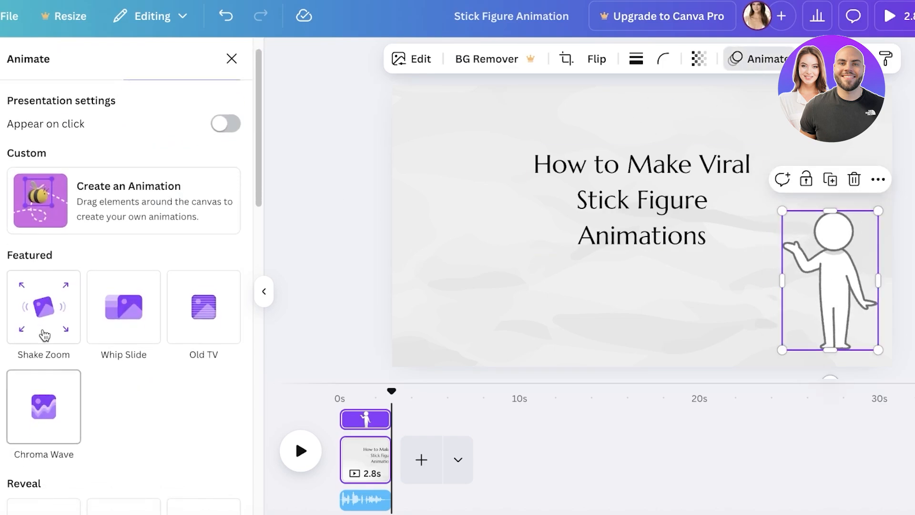
scroll(133, 324, "down", 1)
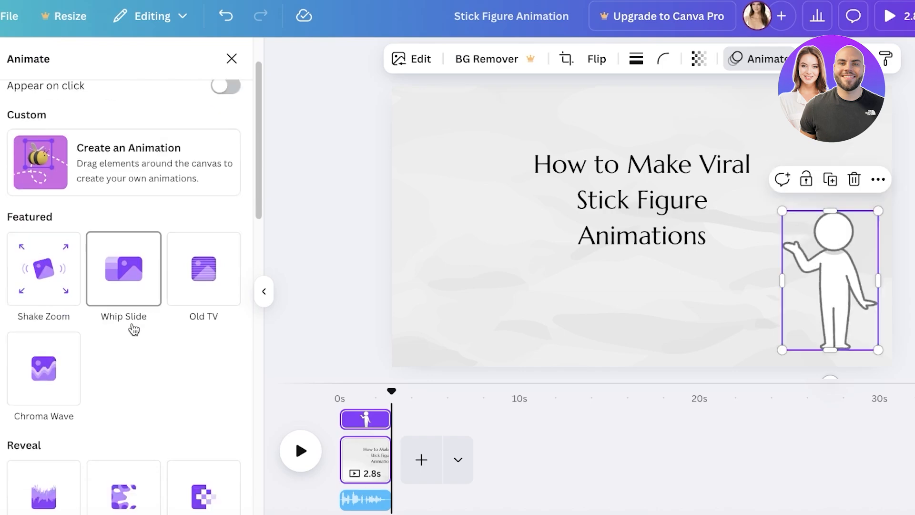
scroll(133, 329, "down", 5)
scroll(167, 362, "down", 10)
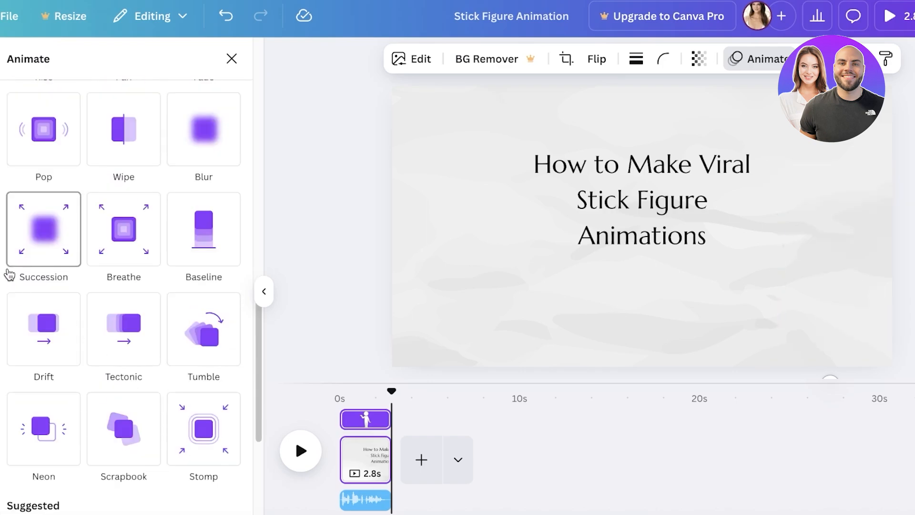
scroll(48, 286, "down", 7)
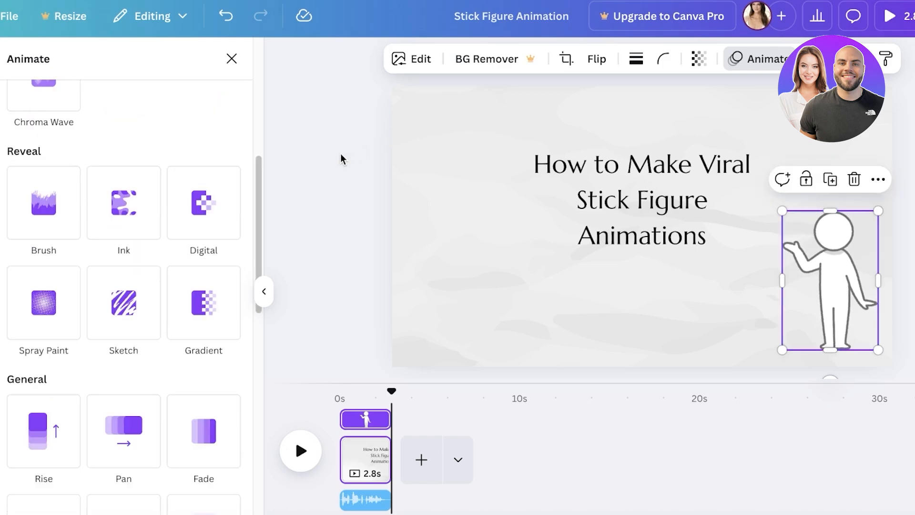
left_click(231, 59)
Add a second page and cover it completely with the recently used taped white paper graphic as its background texture.
left_click(421, 460)
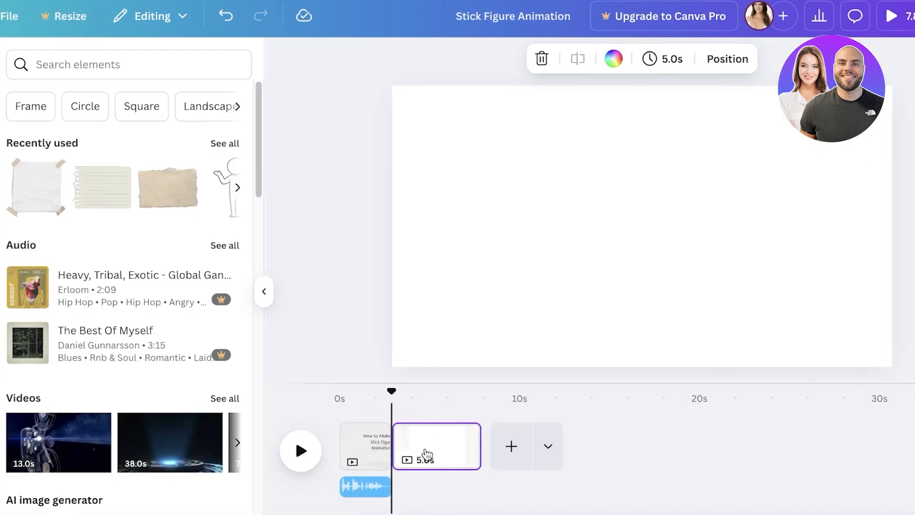
left_click(41, 198)
left_click_drag(627, 221, 424, 103)
left_click_drag(497, 164, 832, 237)
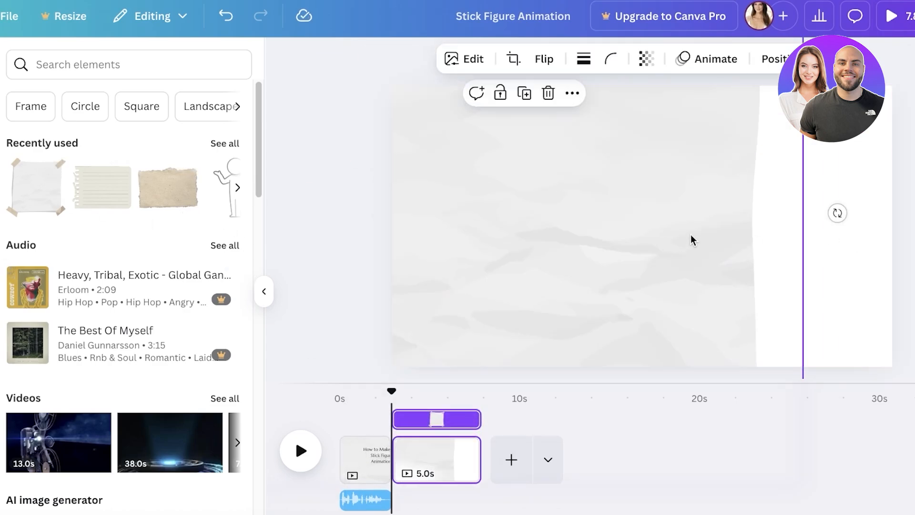
left_click_drag(690, 238, 651, 121)
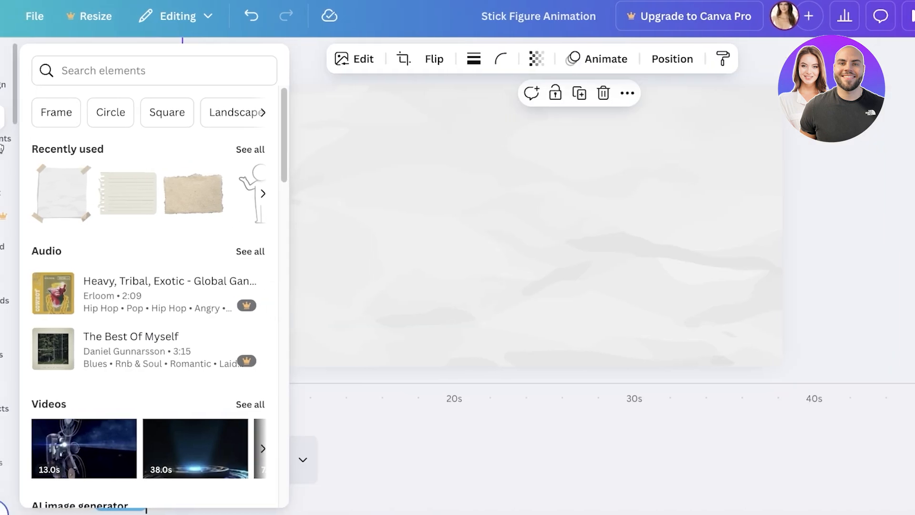
Search the elements for "stick figure" and add the graphic of two figures talking to the second page.
left_click(126, 57)
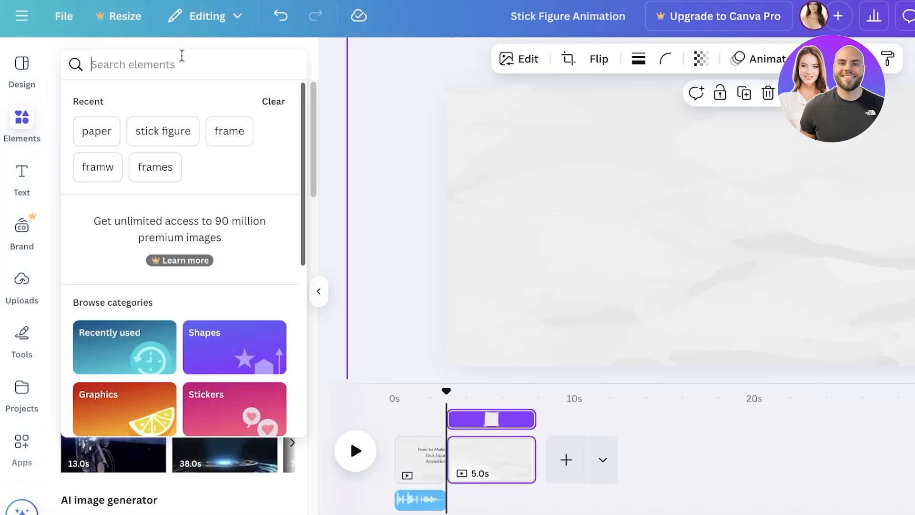
type("stick")
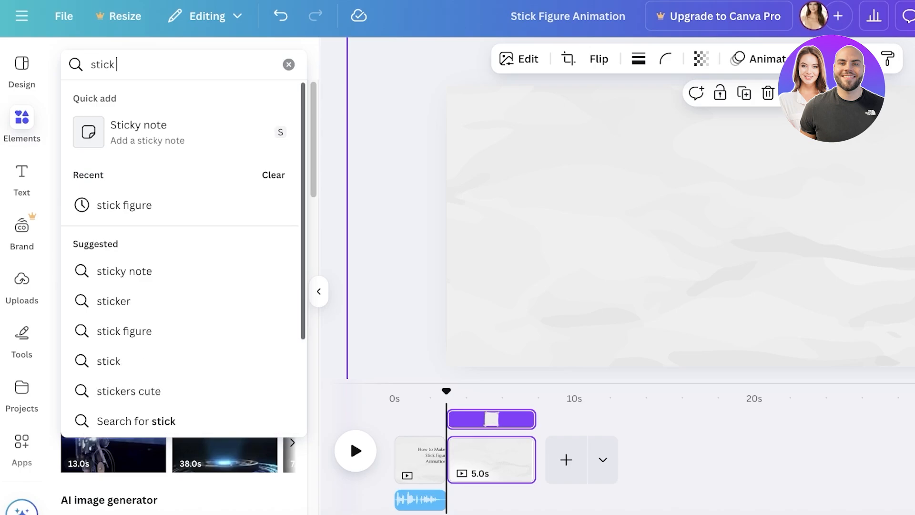
left_click(110, 205)
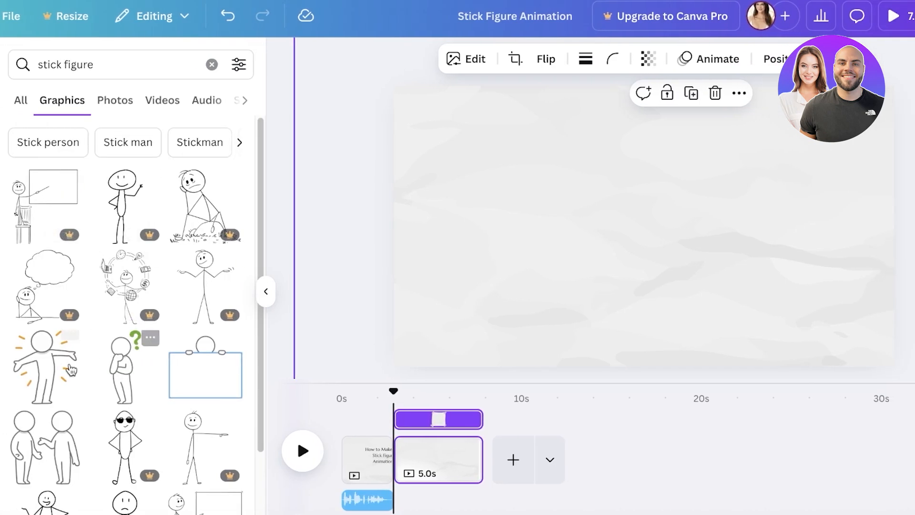
scroll(34, 445, "down", 3)
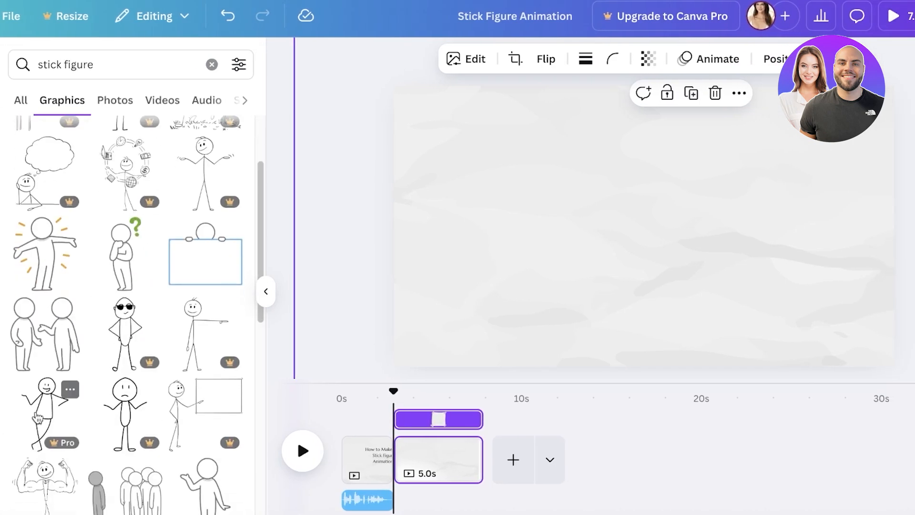
left_click(43, 334)
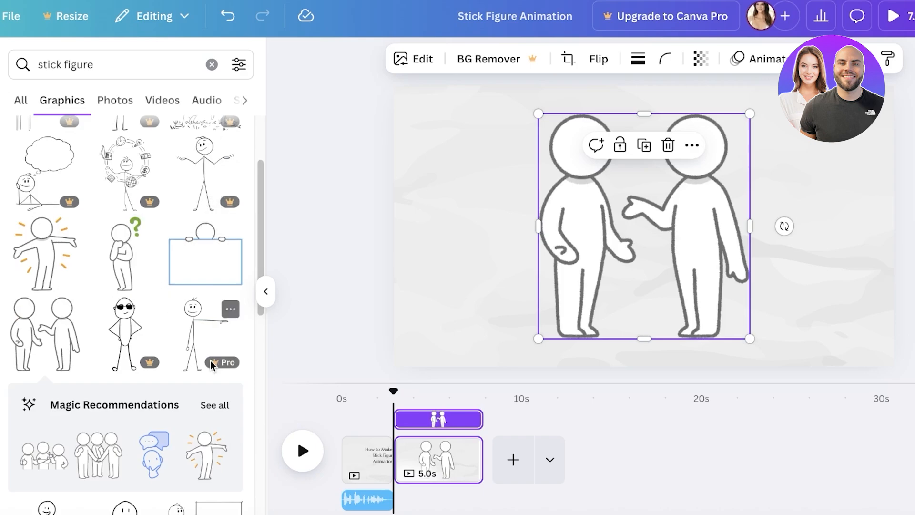
Add the worried figure with a hand on its head from the full recommendations, and delete the two talking figures.
left_click(215, 406)
scroll(58, 252, "down", 6)
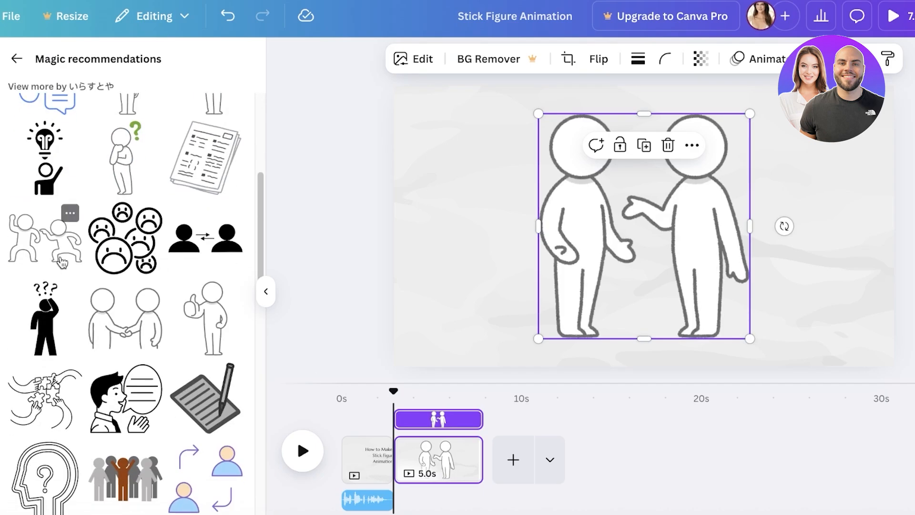
scroll(58, 252, "up", 6)
left_click(206, 303)
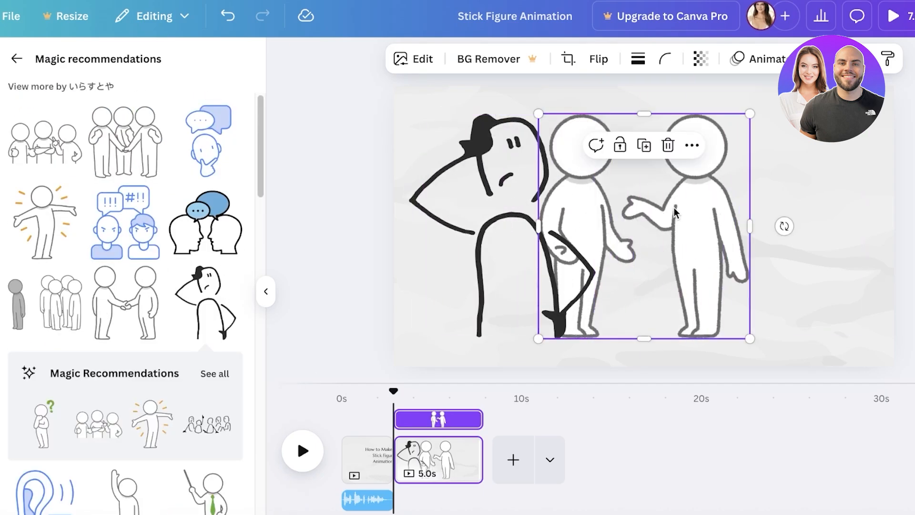
key("Delete")
Shrink the worried stick figure and place it in the lower-left area of the second page.
left_click(515, 233)
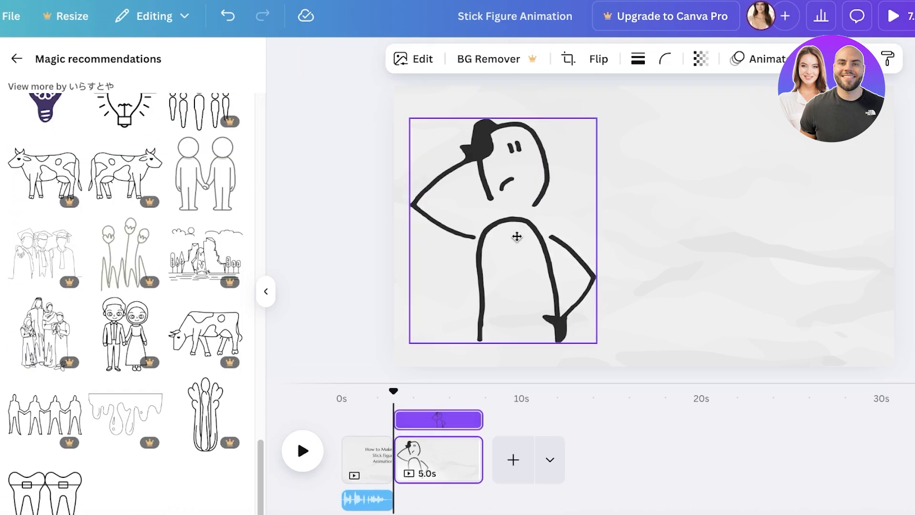
left_click_drag(409, 119, 500, 203)
left_click_drag(557, 267, 496, 258)
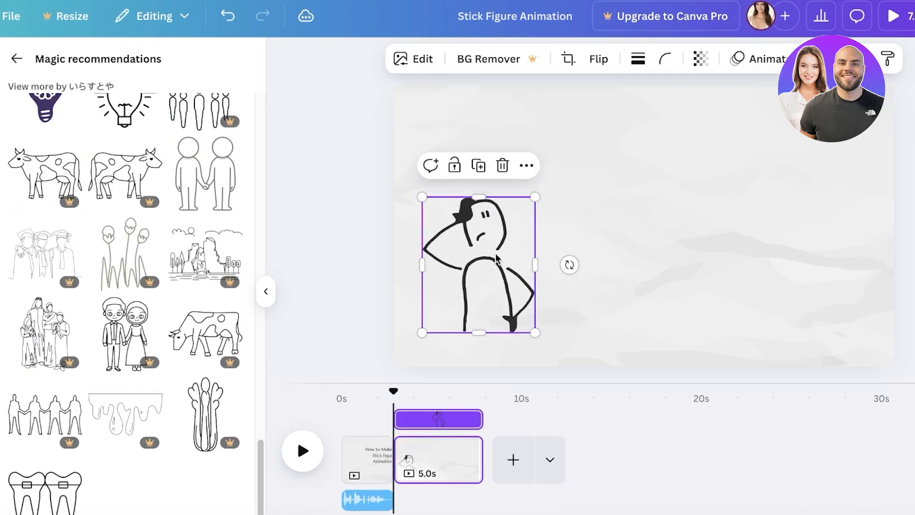
Look through the text animations for the title on page 1 and try out Typewriter.
left_click(368, 458)
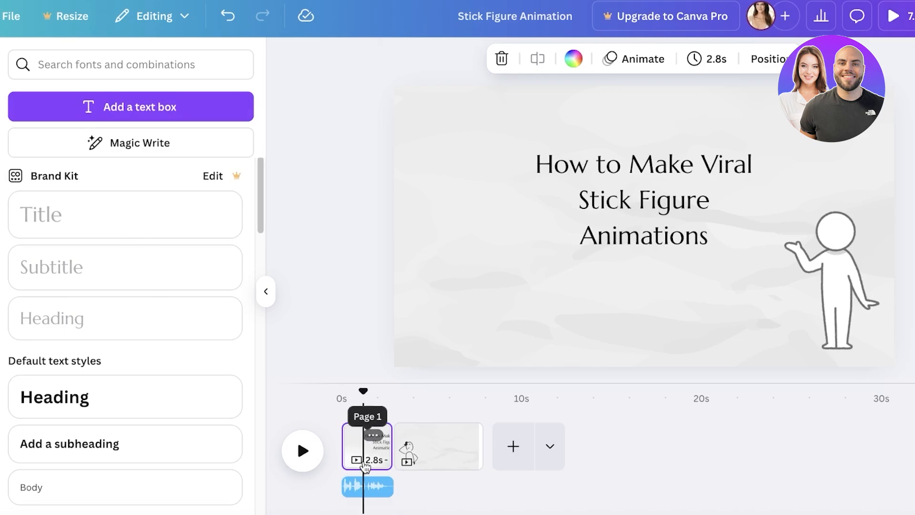
left_click(621, 197)
left_click(830, 58)
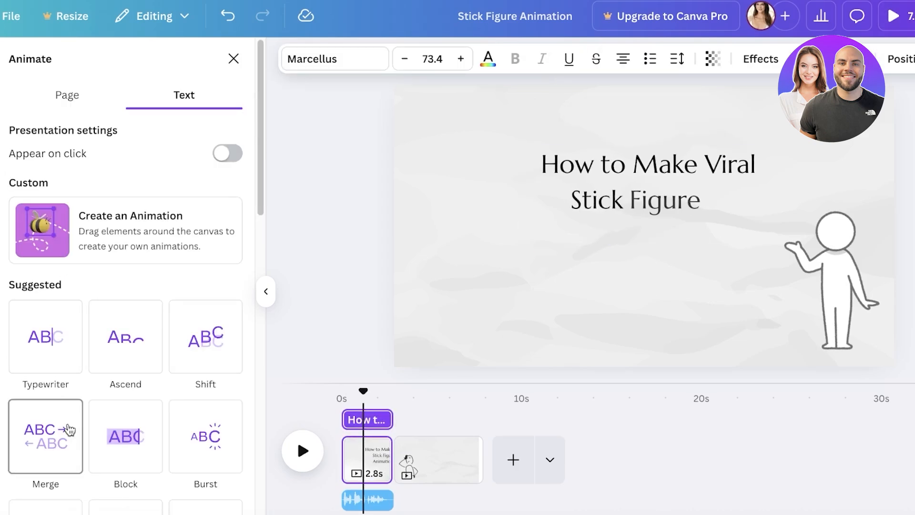
scroll(143, 438, "down", 4)
scroll(86, 343, "down", 6)
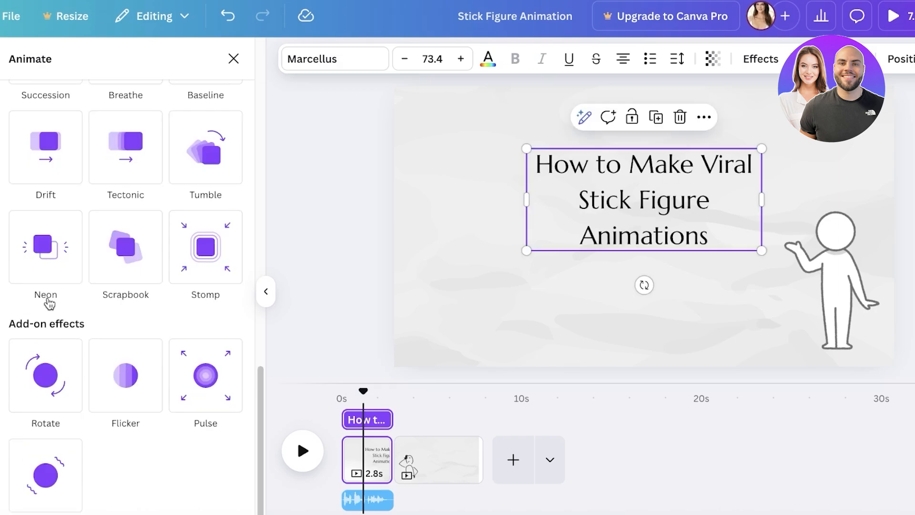
scroll(70, 393, "up", 10)
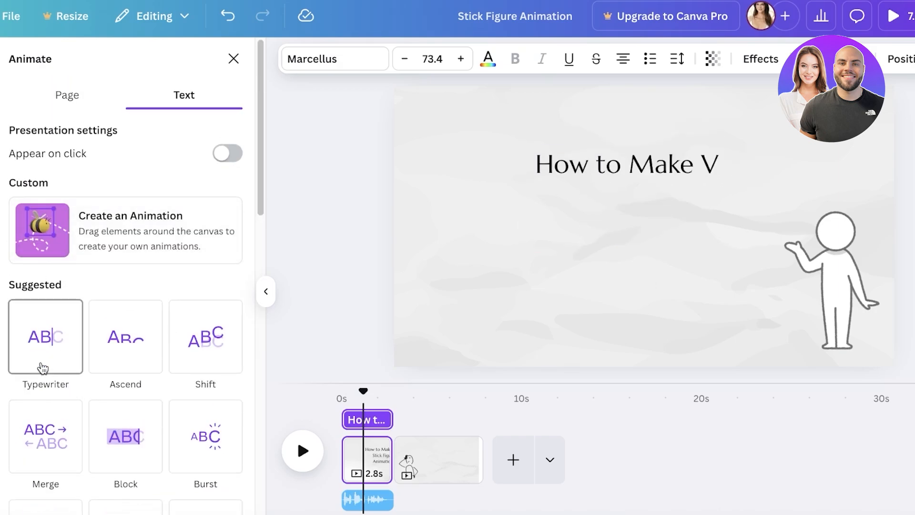
left_click(43, 369)
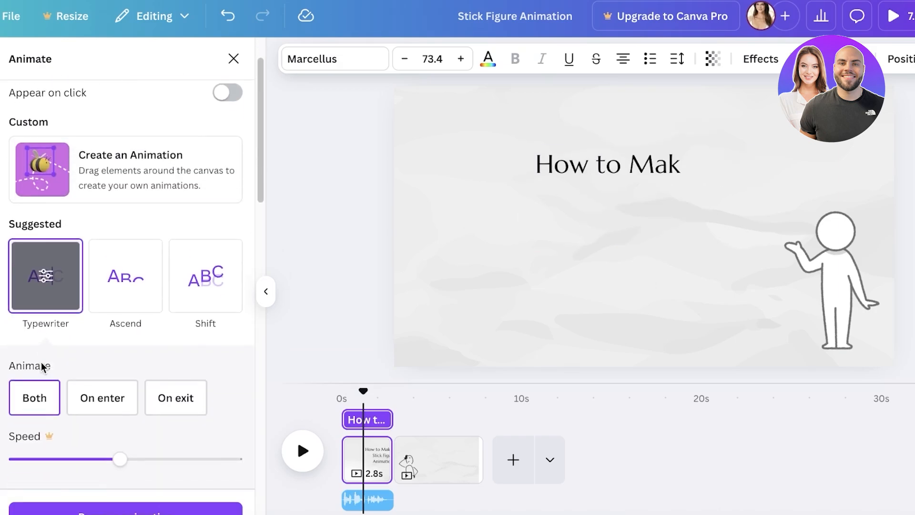
Add a heading to the second page reading "Are you tired of seeing other people succeed with simple ideas?".
left_click(419, 459)
left_click(21, 126)
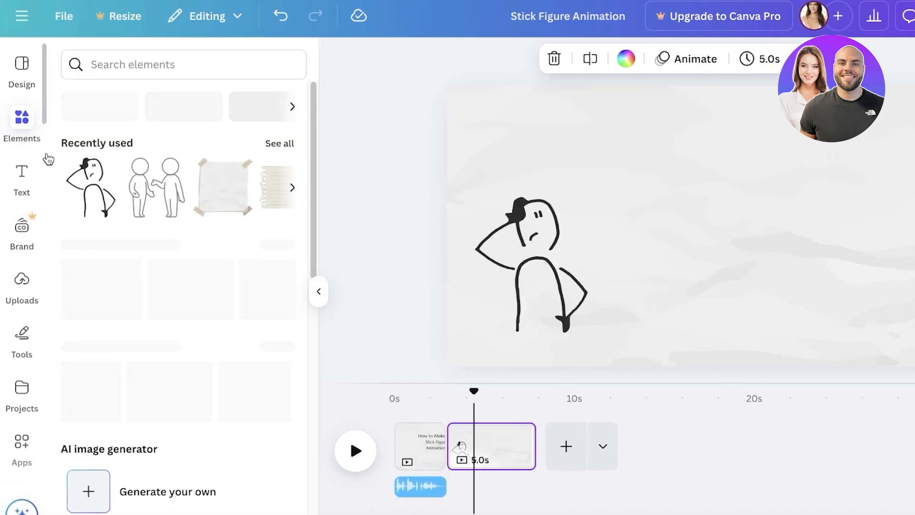
left_click(22, 178)
left_click(129, 395)
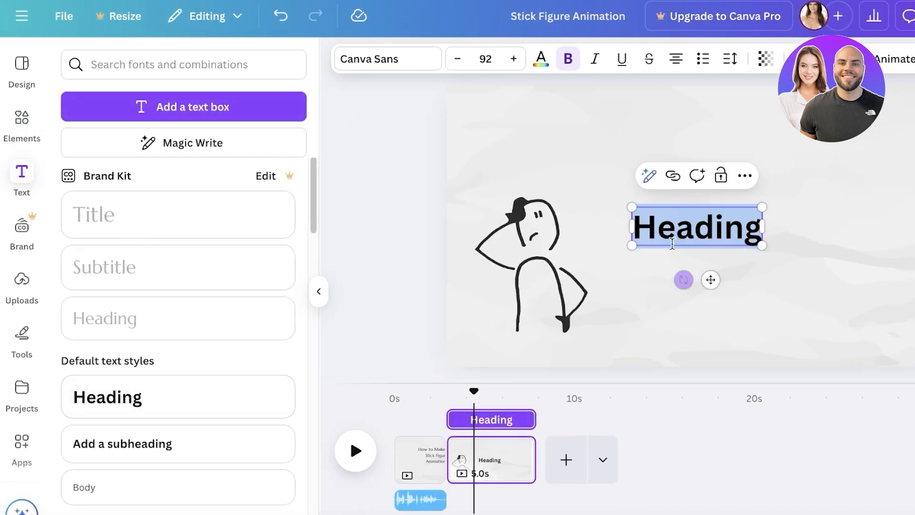
type("Are you tired")
type(" of")
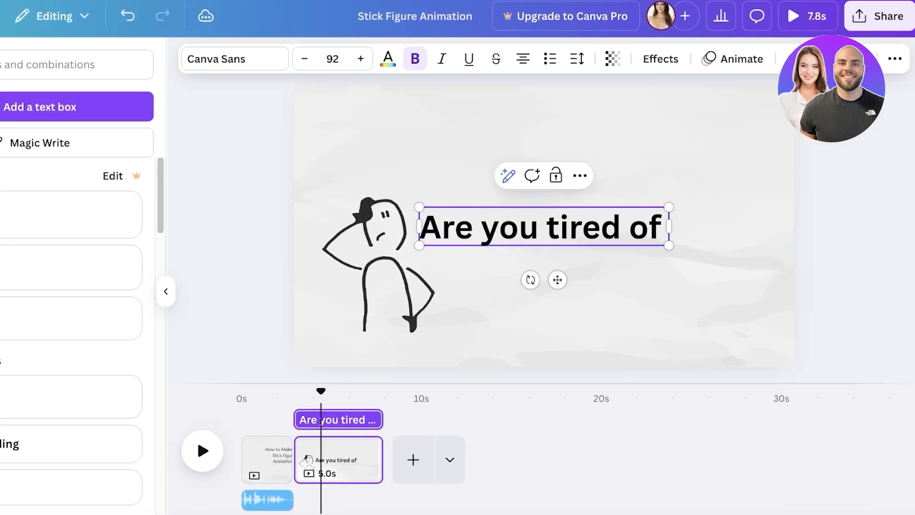
type(" seeing other peo")
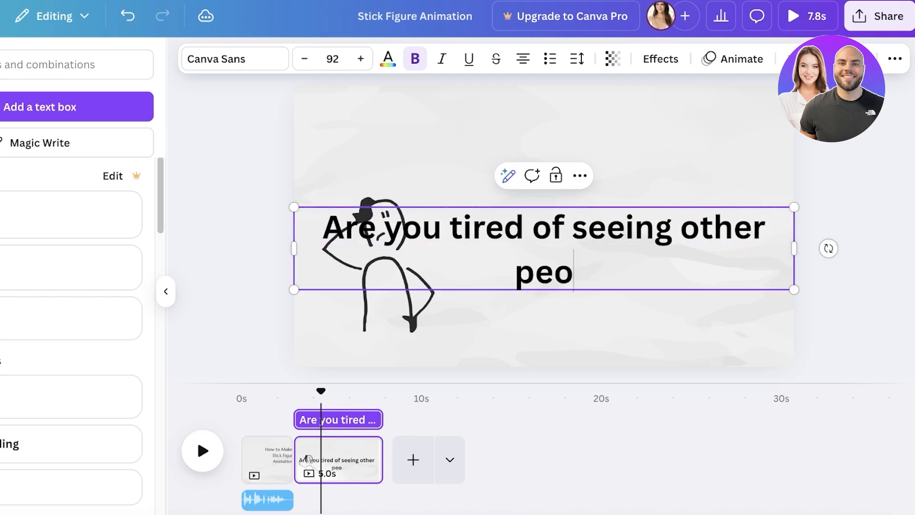
type("ple succeed ")
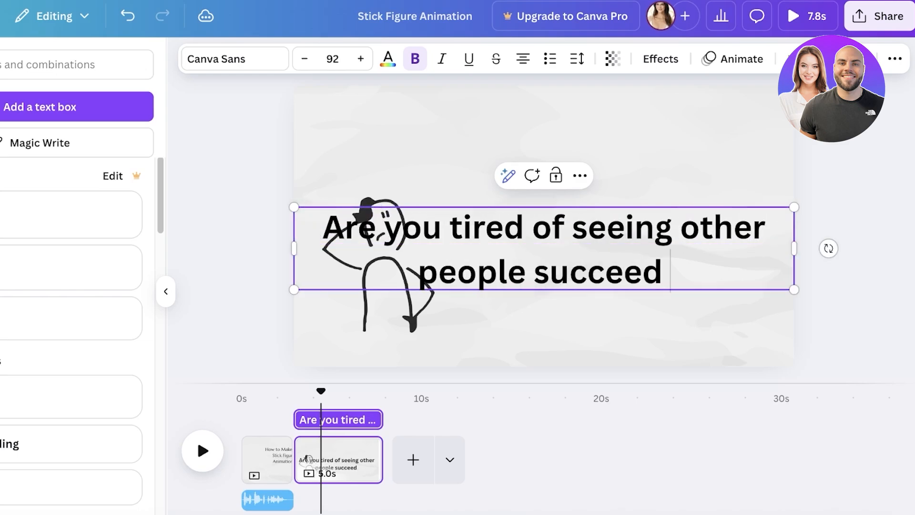
type("with simple ideas?")
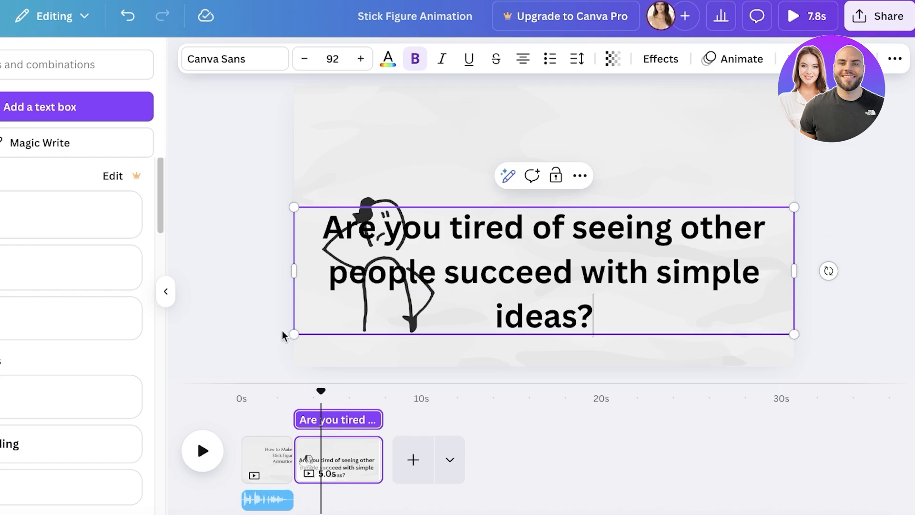
Scale the question heading down to font size 53.1 and place it in the page's upper area beside the figure.
left_click_drag(293, 333, 504, 281)
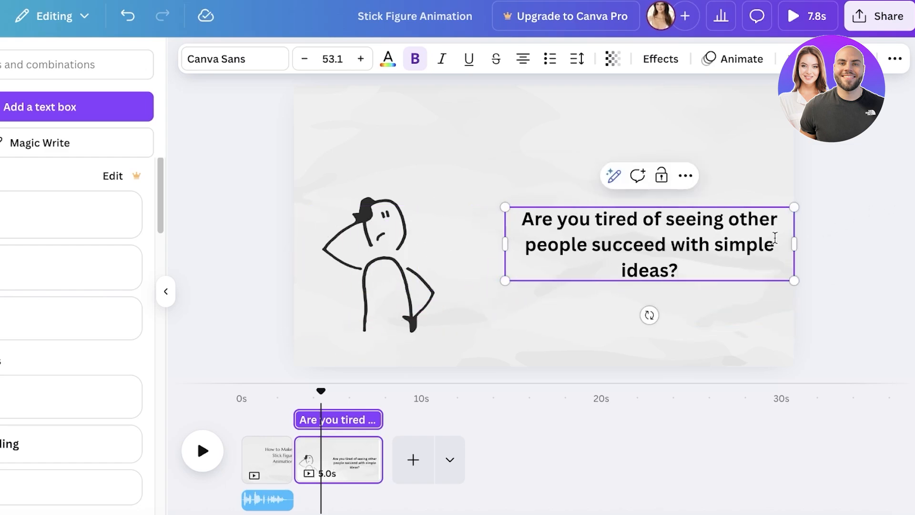
left_click_drag(708, 223, 659, 155)
Apply the Typewriter animation on enter to the question heading.
left_click(654, 66)
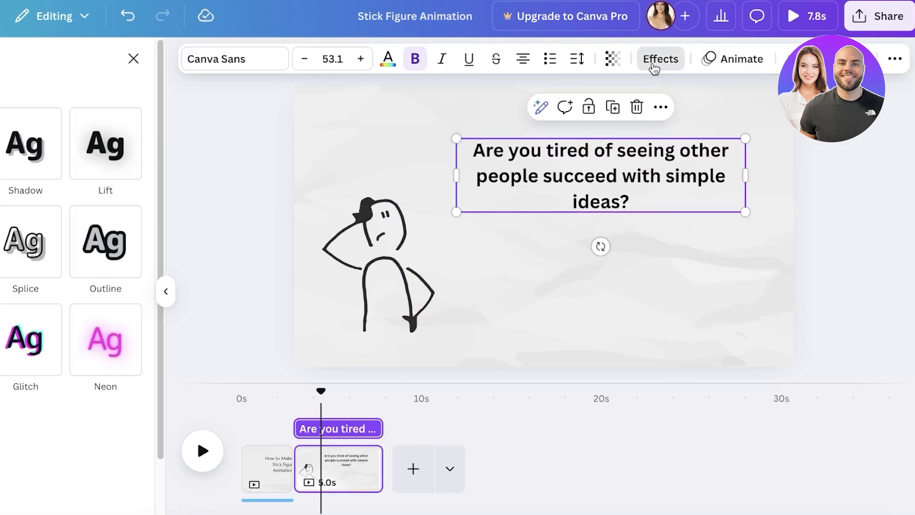
left_click(733, 59)
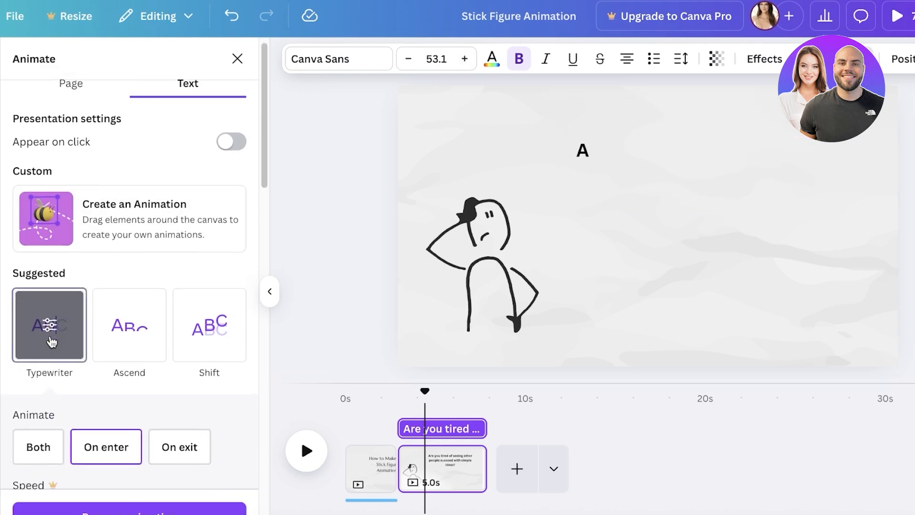
left_click(51, 342)
Widen the question heading's text box so that the text wraps onto two lines, and deselect it.
left_click(645, 248)
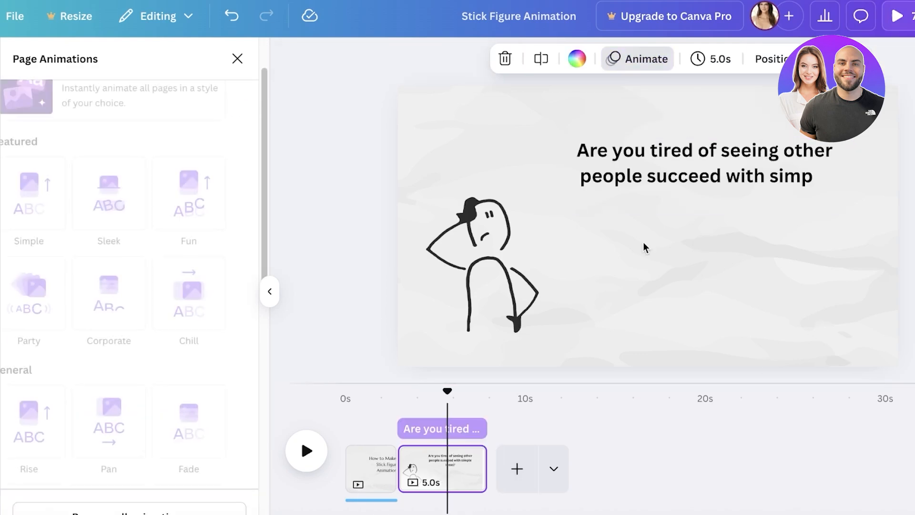
triple_click(715, 152)
key("ctrl+c")
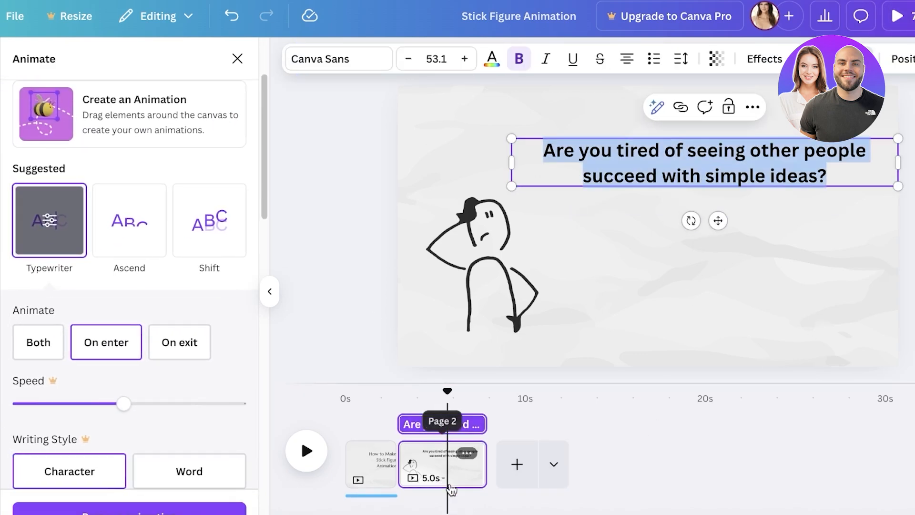
left_click(334, 313)
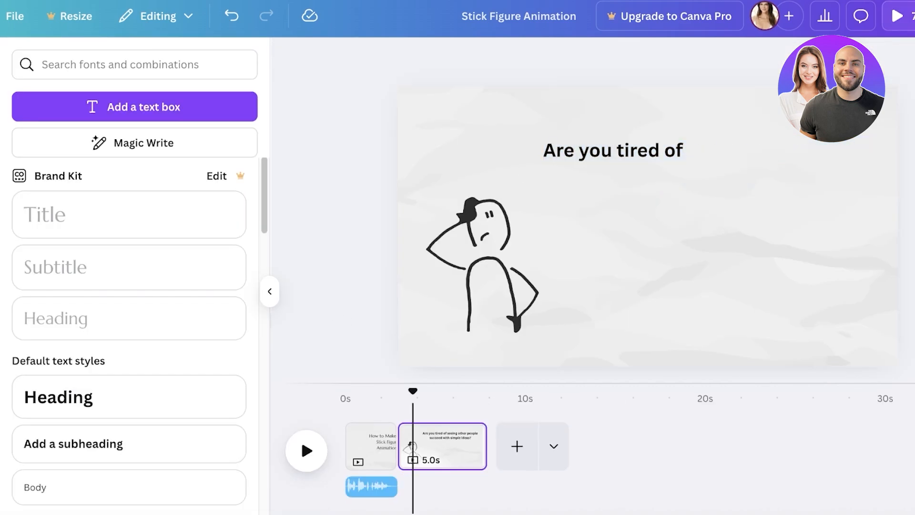
Generate an AI voiceover with the Ralph voice reading "Are you tired of seeing other people succeed with simple ideas?".
scroll(22, 443, "down", 4)
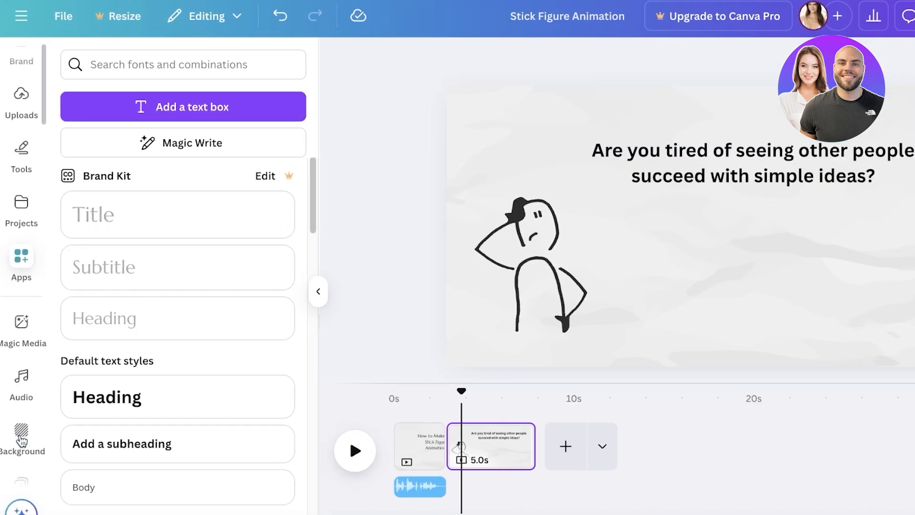
scroll(20, 415, "down", 3)
left_click(21, 422)
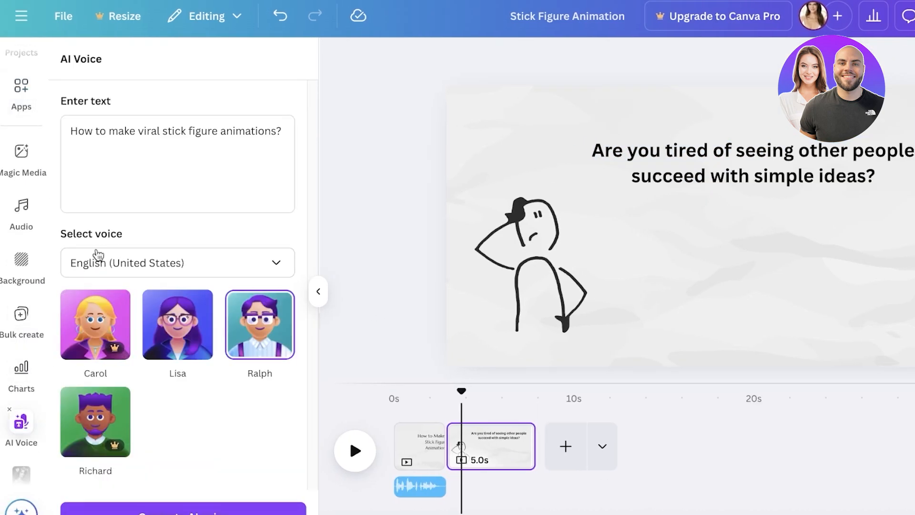
left_click(143, 159)
key("ctrl+a")
key("ctrl+v")
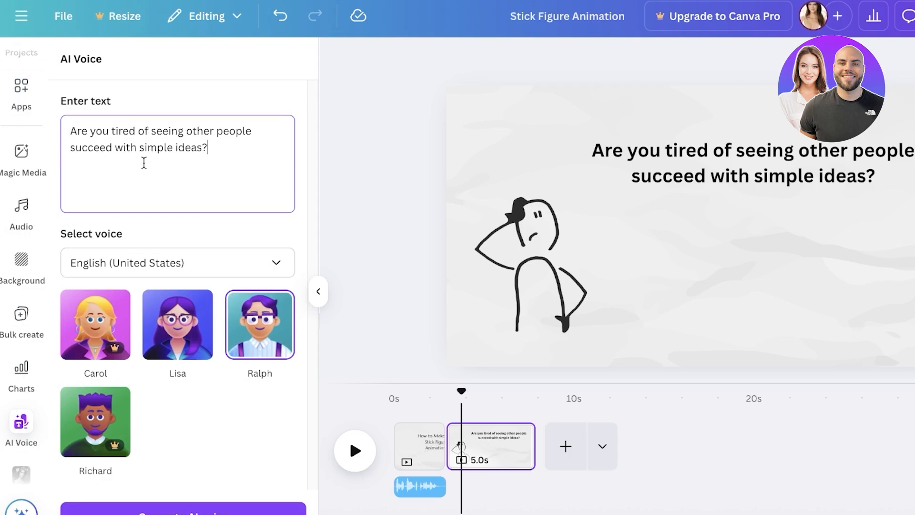
left_click(183, 508)
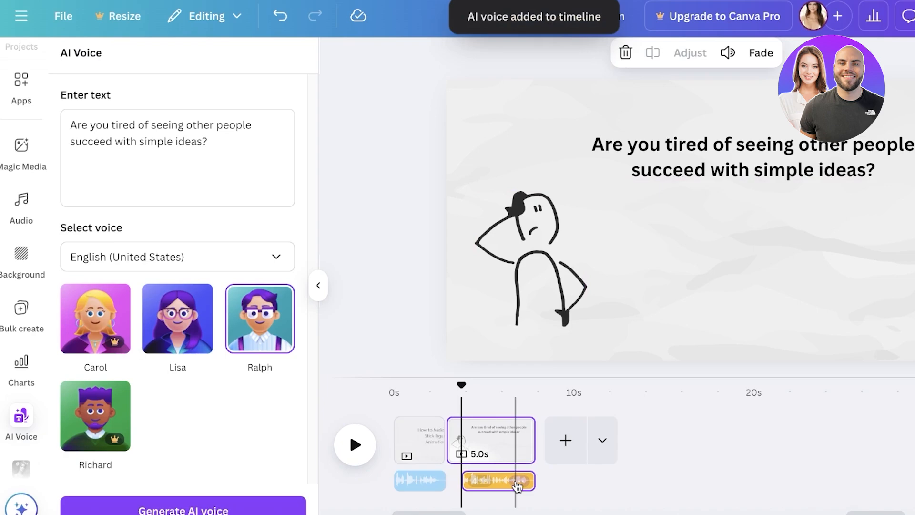
Move the new voiceover to the start of the second page and shorten that page's duration to 3.8 s.
left_click_drag(517, 486, 484, 473)
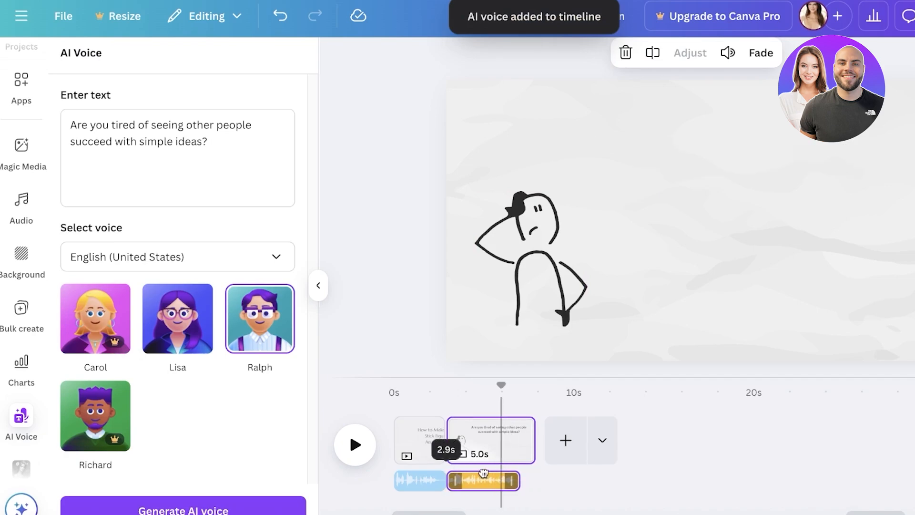
left_click(524, 437)
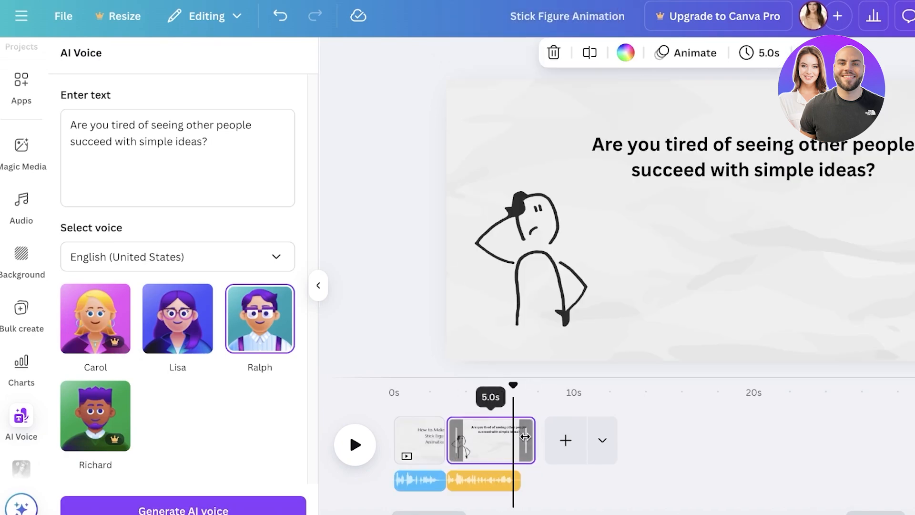
left_click_drag(525, 437, 465, 435)
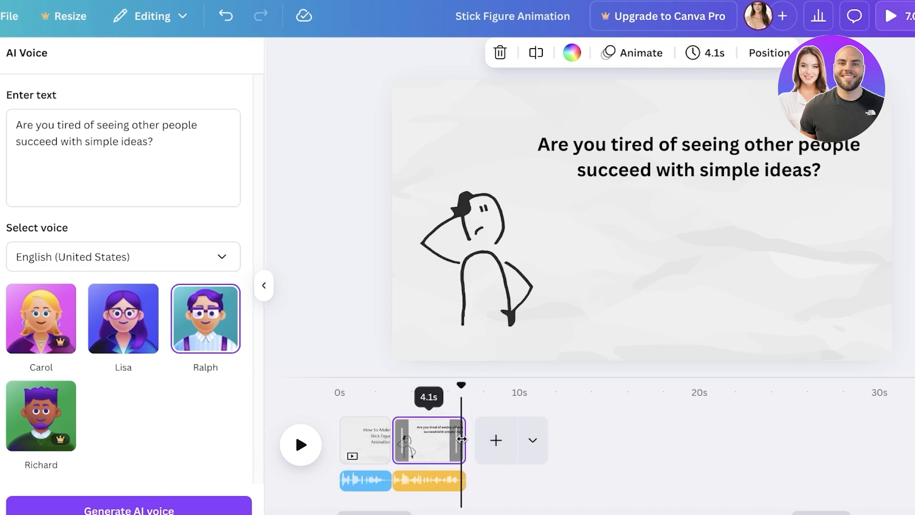
left_click_drag(460, 440, 455, 439)
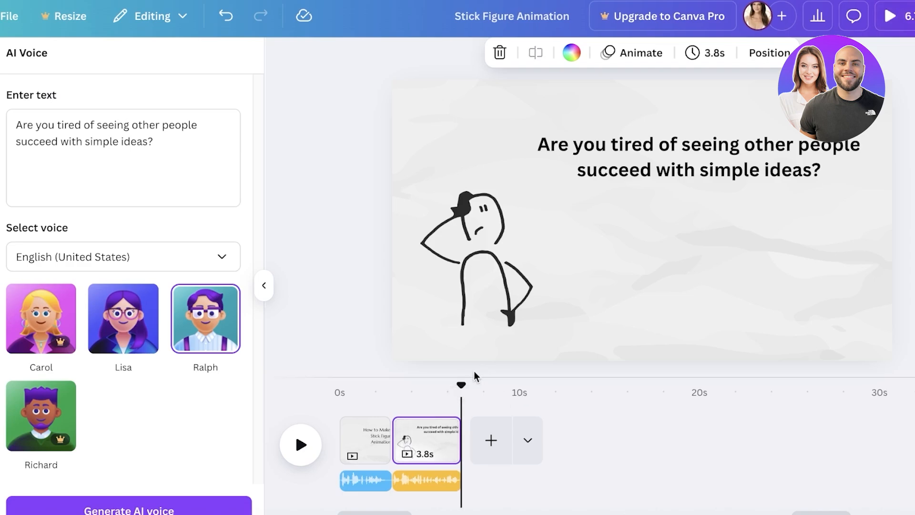
Play the video back from the start and add a blank third page after the question page.
left_click_drag(459, 390, 316, 405)
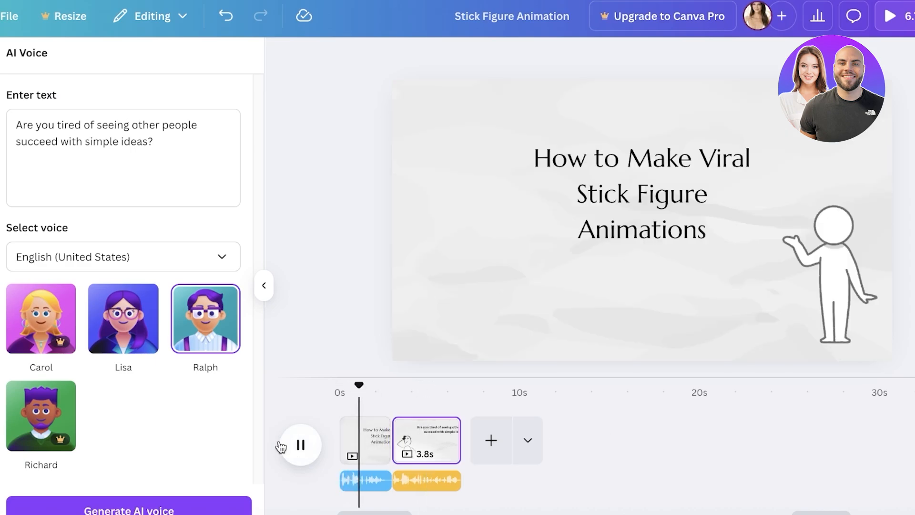
left_click(286, 446)
left_click(479, 451)
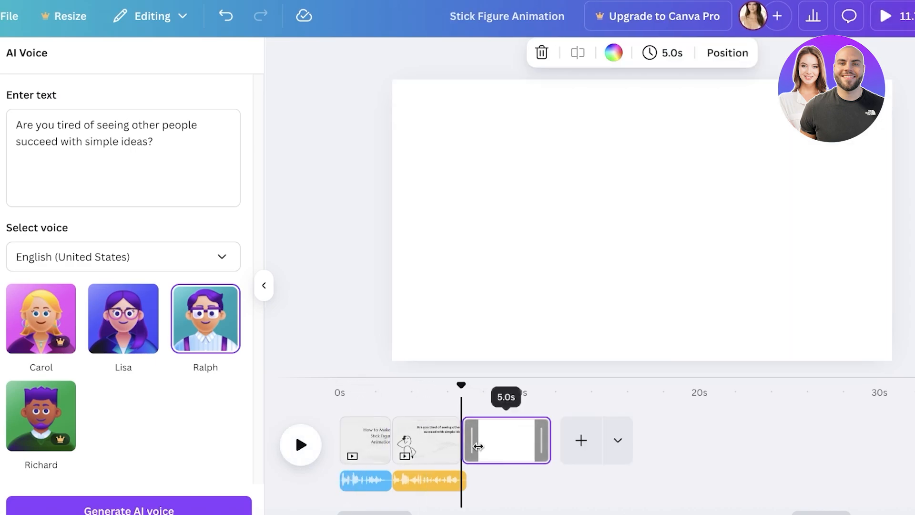
Move the second page's stick figure to the page's lower-left corner and create a custom animation path carrying it rightward across the page.
left_click(432, 452)
left_click(527, 230)
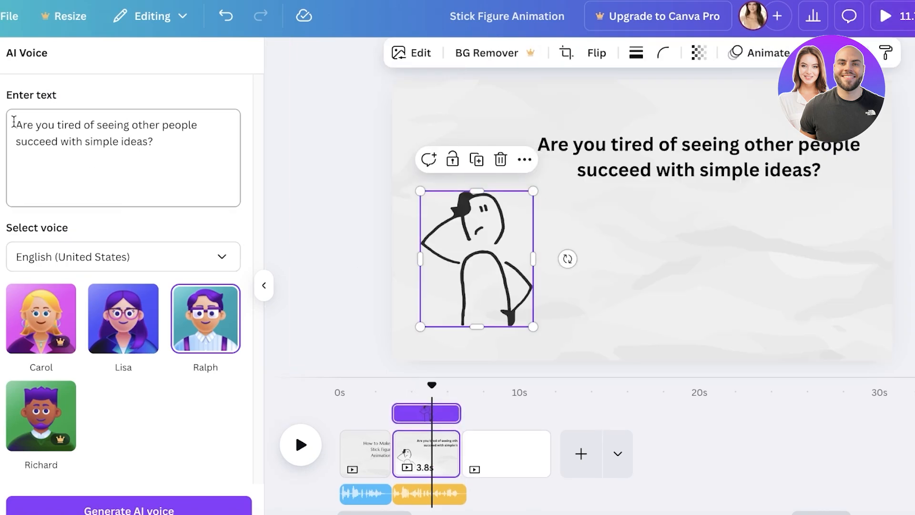
left_click_drag(422, 243, 393, 267)
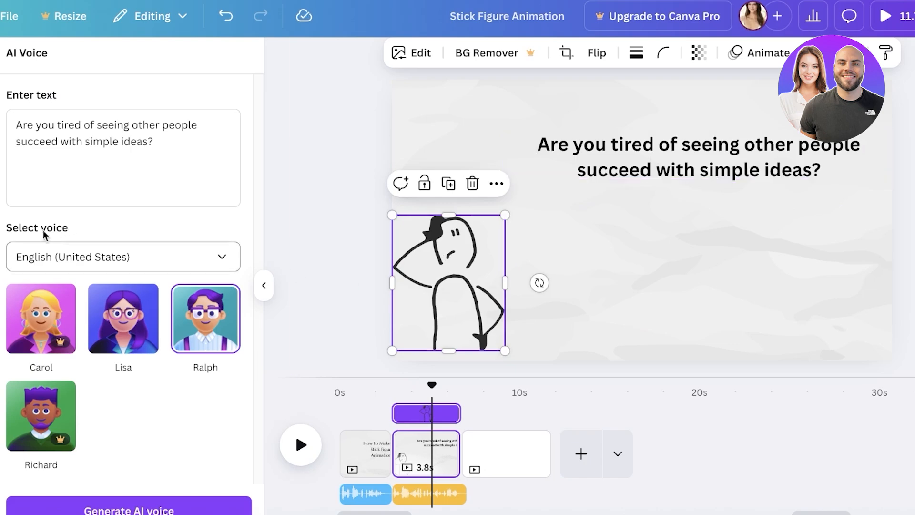
left_click(784, 54)
left_click(62, 234)
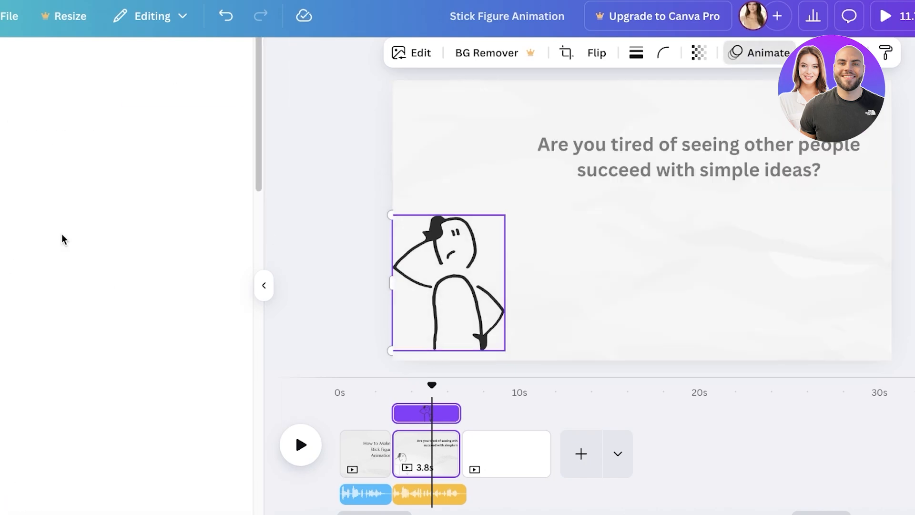
mouse_move(456, 305)
left_mouse_down()
mouse_move(553, 300)
mouse_move(899, 318)
left_mouse_up()
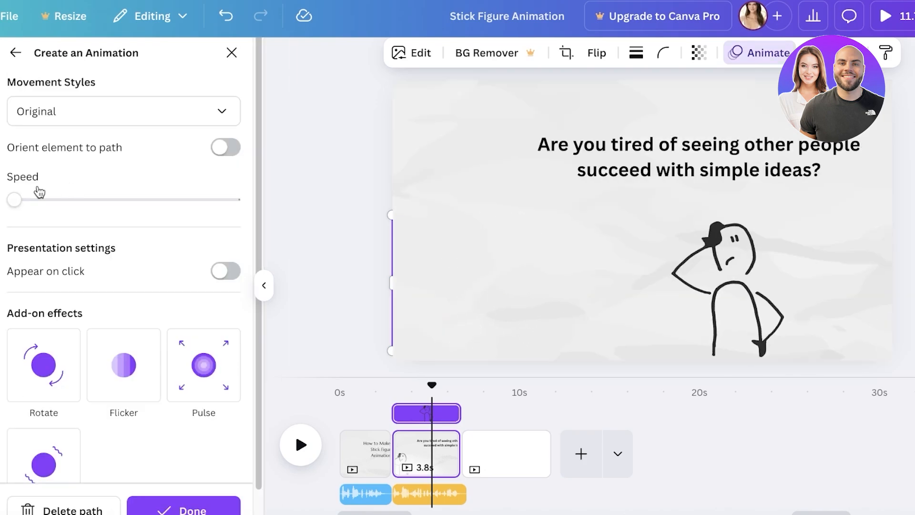
Set the figure's path animation to the Steady movement style at the slowest speed, and preview the video from the first page.
left_click_drag(27, 199, 99, 201)
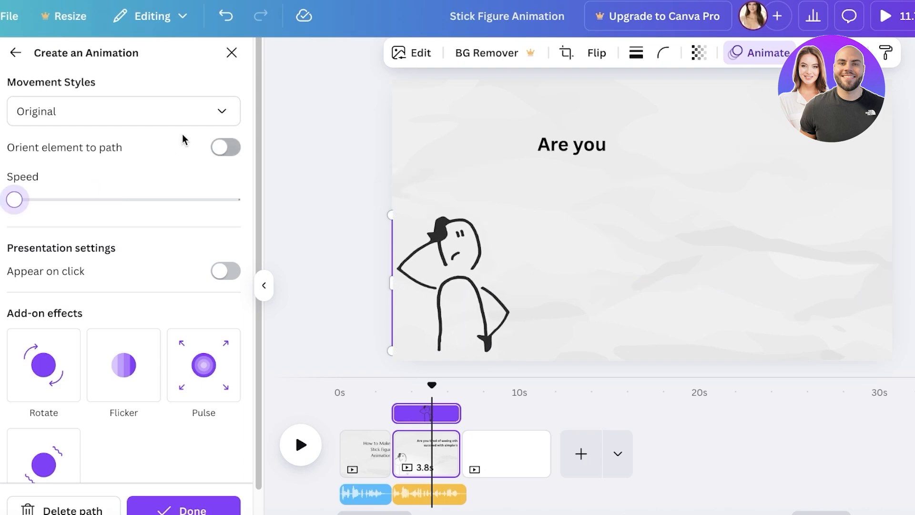
left_click(212, 119)
left_click(128, 182)
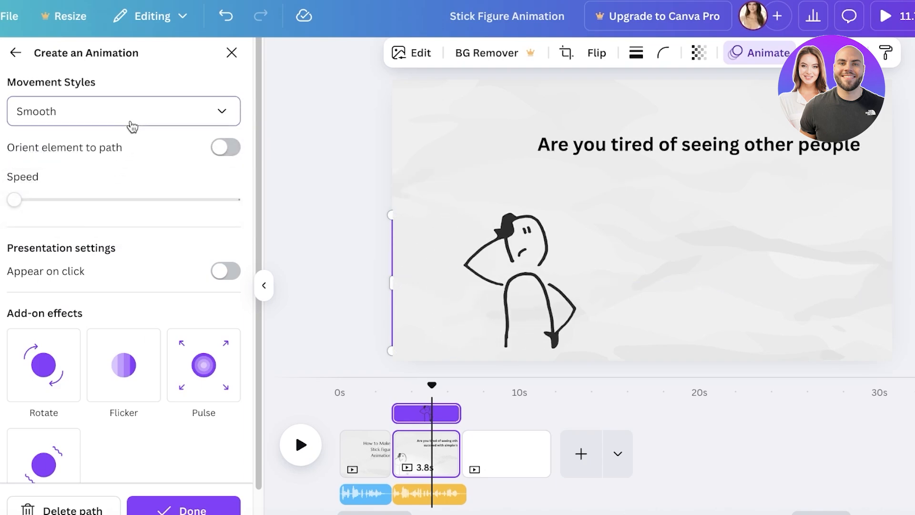
left_click(131, 125)
left_click(57, 217)
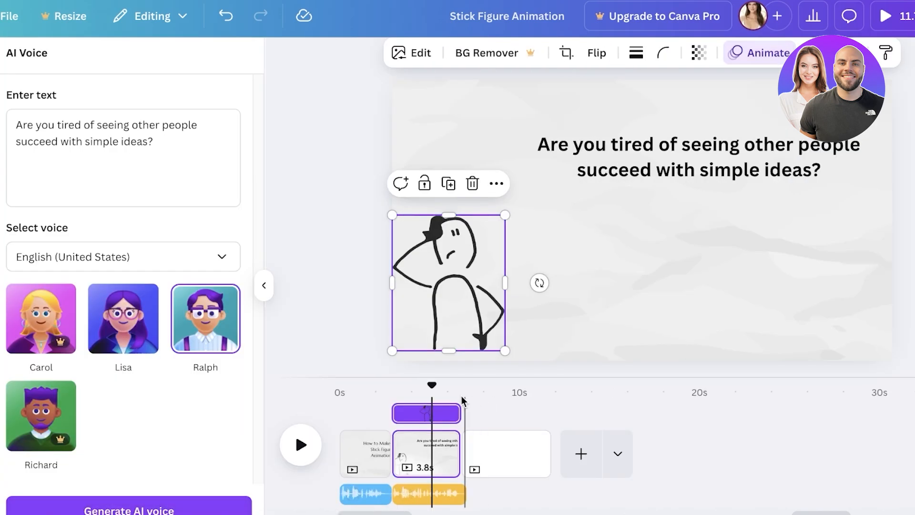
left_click(362, 390)
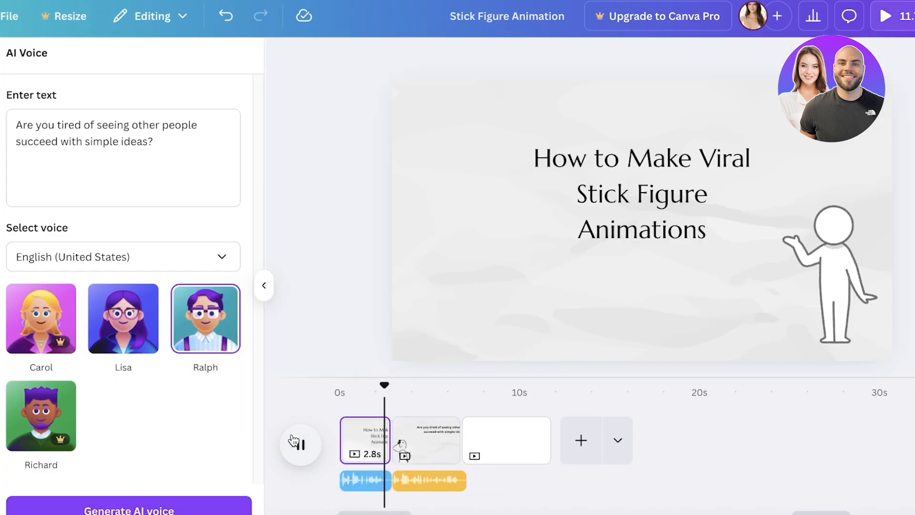
Copy the paper texture image from the second page onto the blank third page.
left_click(534, 441)
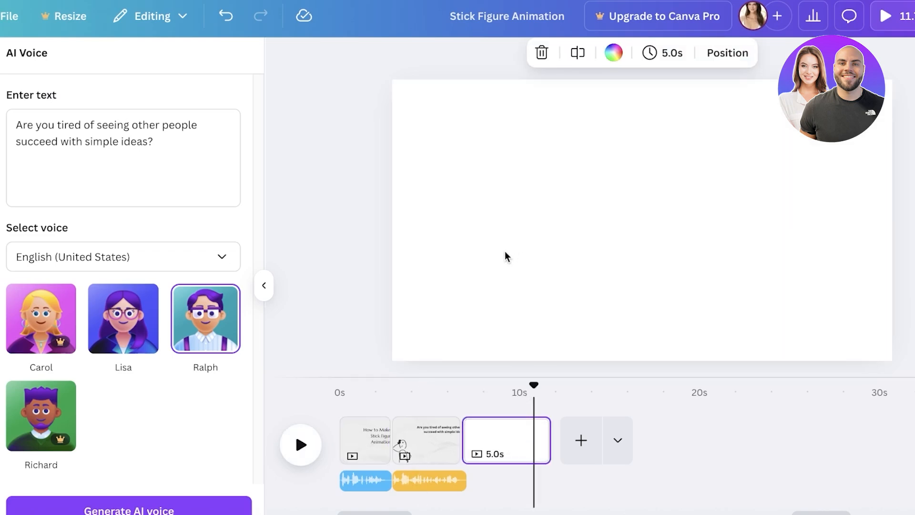
left_click(424, 441)
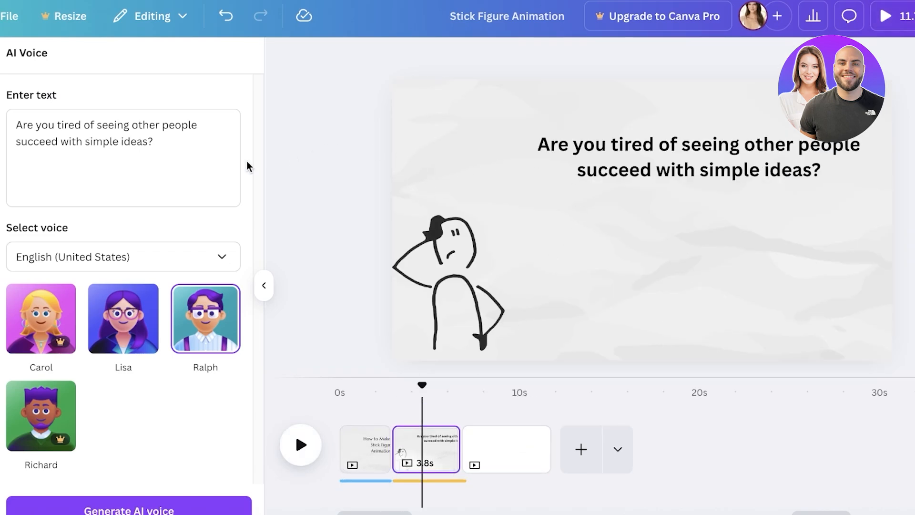
left_click(887, 174)
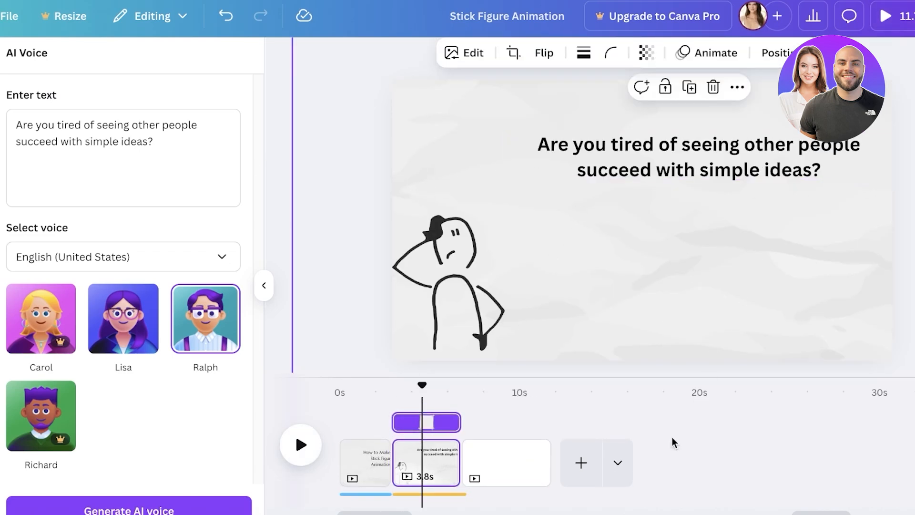
left_click(543, 455)
left_click(532, 256)
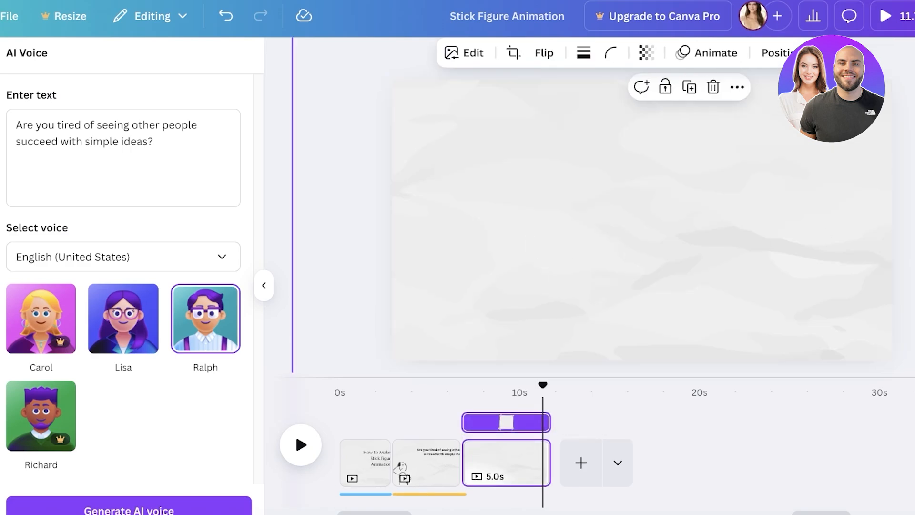
Copy the worried stick figure from the second page to the third and place it partly off the page's left edge.
left_click(425, 460)
left_click(462, 290)
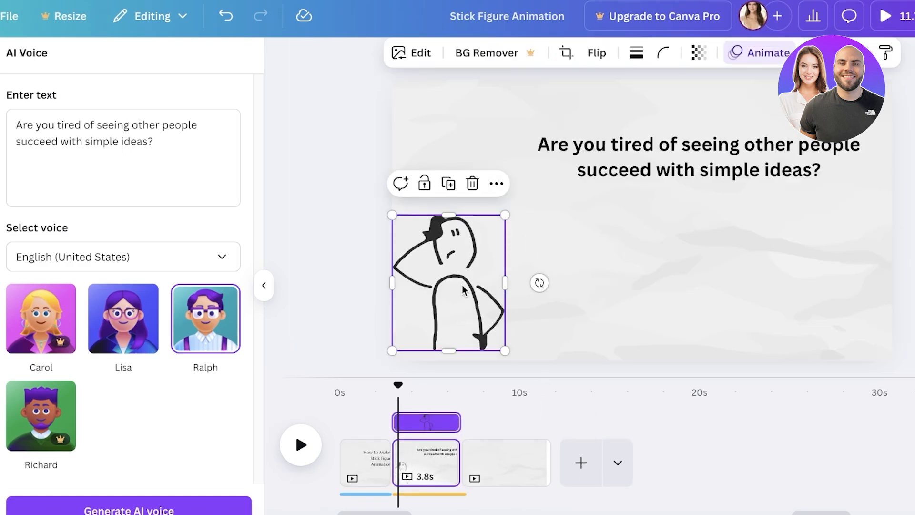
left_click(482, 404)
key("ctrl+v")
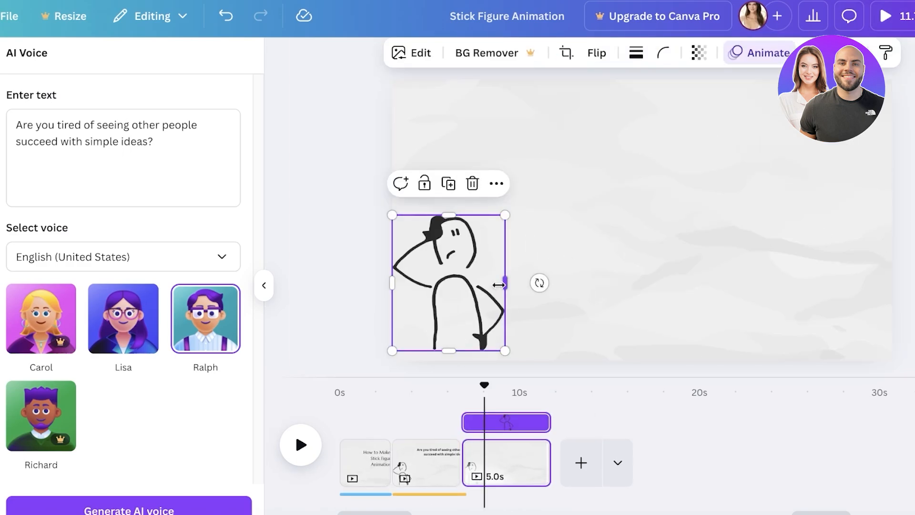
left_click_drag(465, 295, 395, 296)
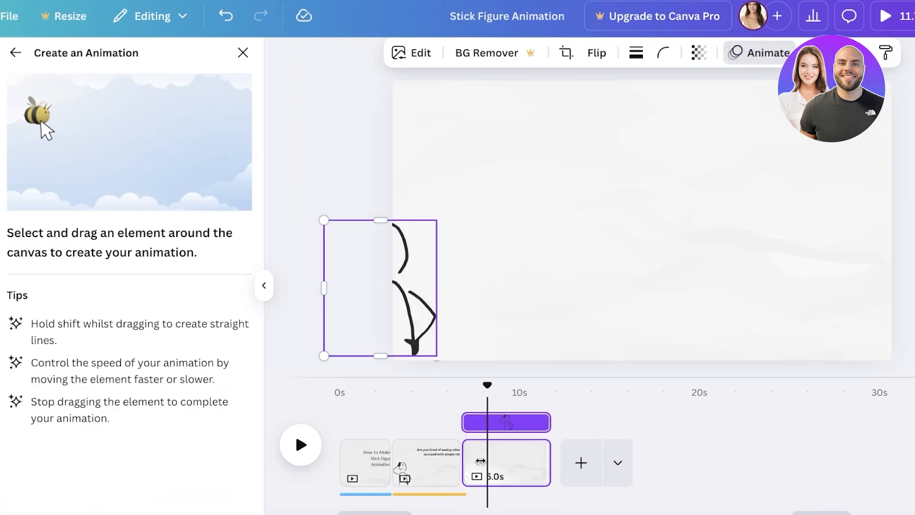
Create a custom path moving the third page's figure rightward and up at the end, using the Steady movement style.
left_click(406, 464)
left_click(534, 449)
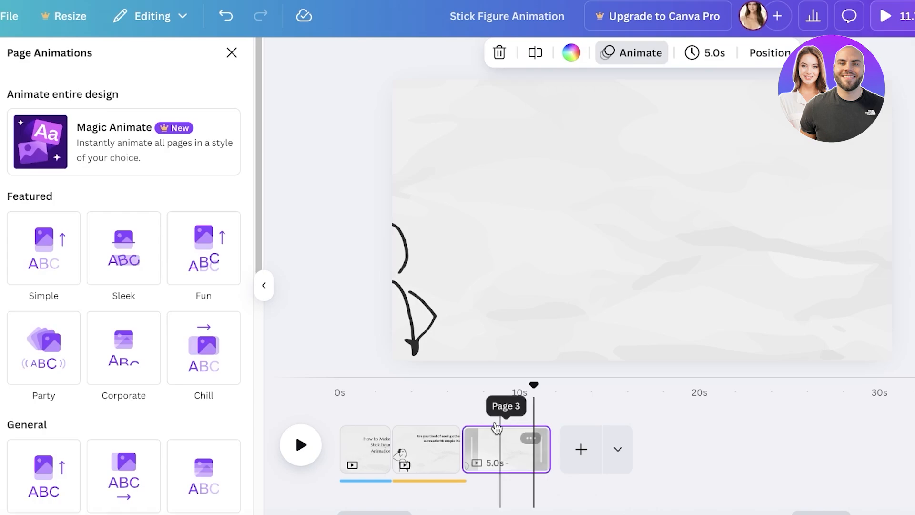
left_click(413, 324)
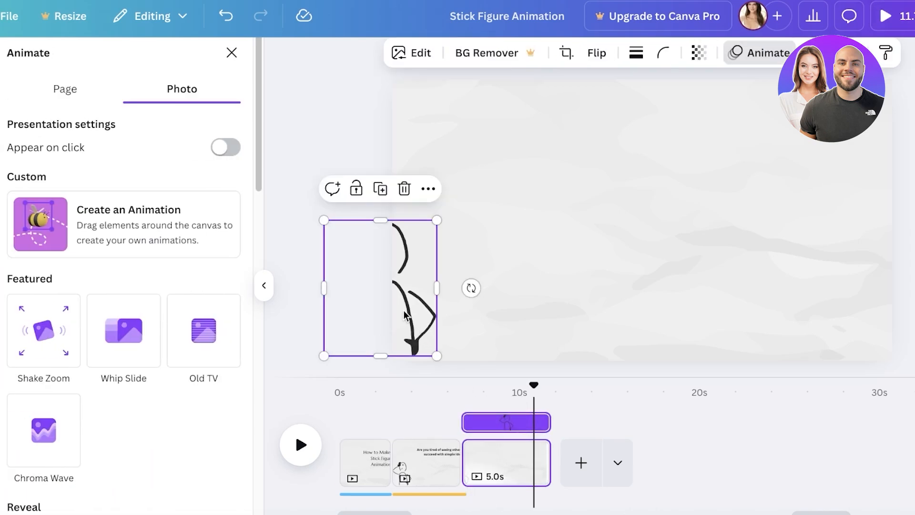
left_click(135, 249)
mouse_move(451, 304)
left_mouse_down()
mouse_move(628, 286)
mouse_move(642, 281)
mouse_move(653, 228)
left_mouse_up()
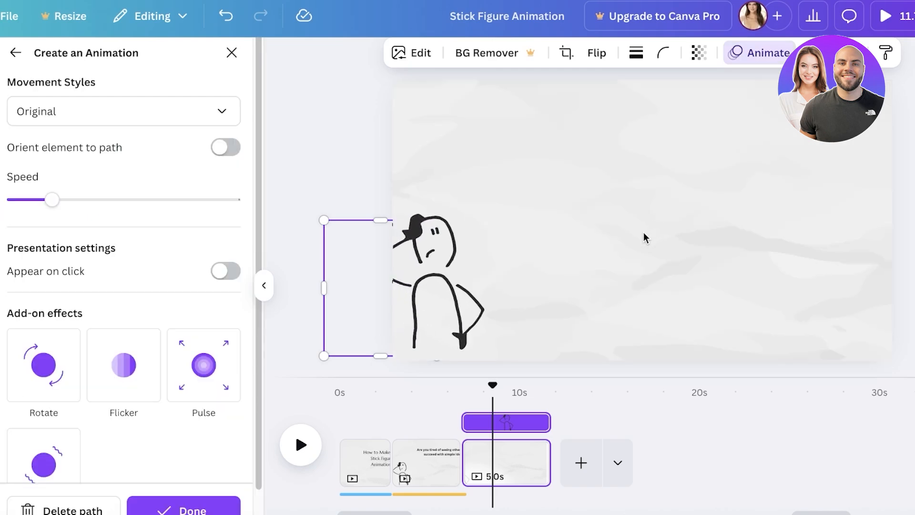
left_click(109, 114)
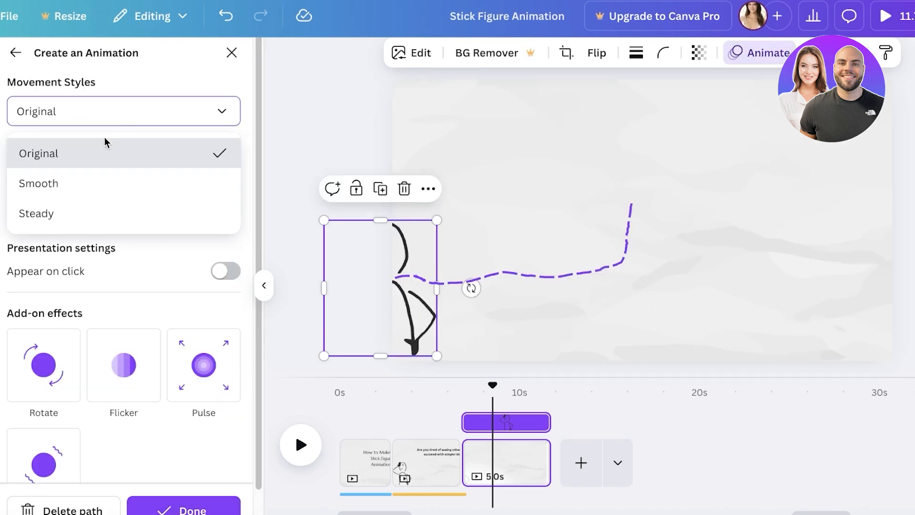
left_click(57, 214)
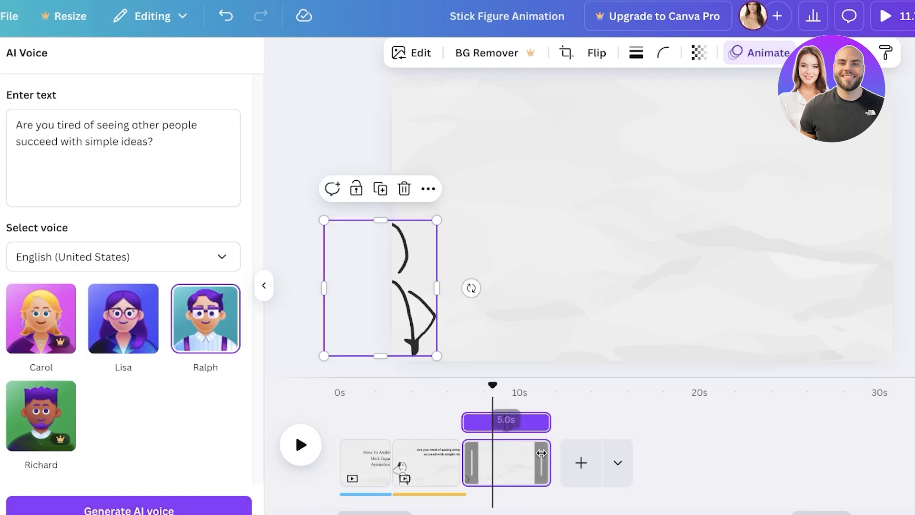
Shorten the third page's duration to 3.3 s and play the video from the first page.
left_click_drag(550, 462, 521, 464)
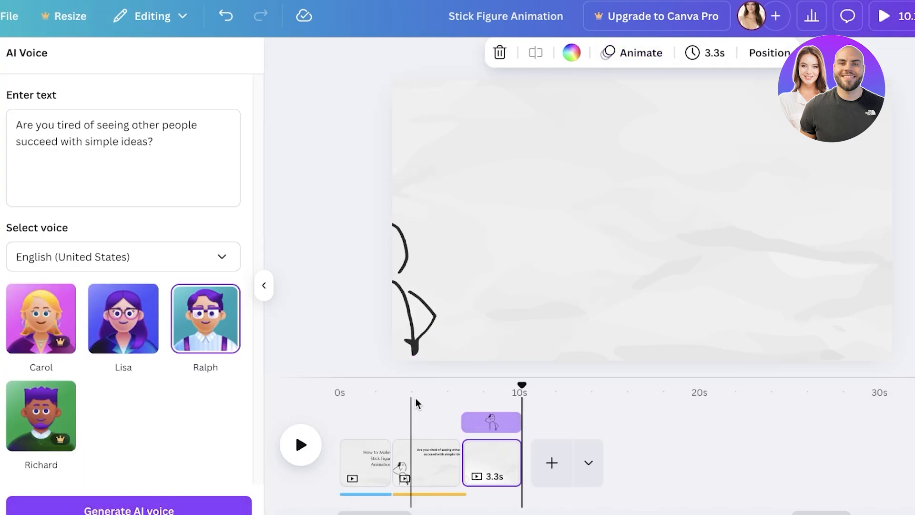
left_click_drag(522, 385, 352, 384)
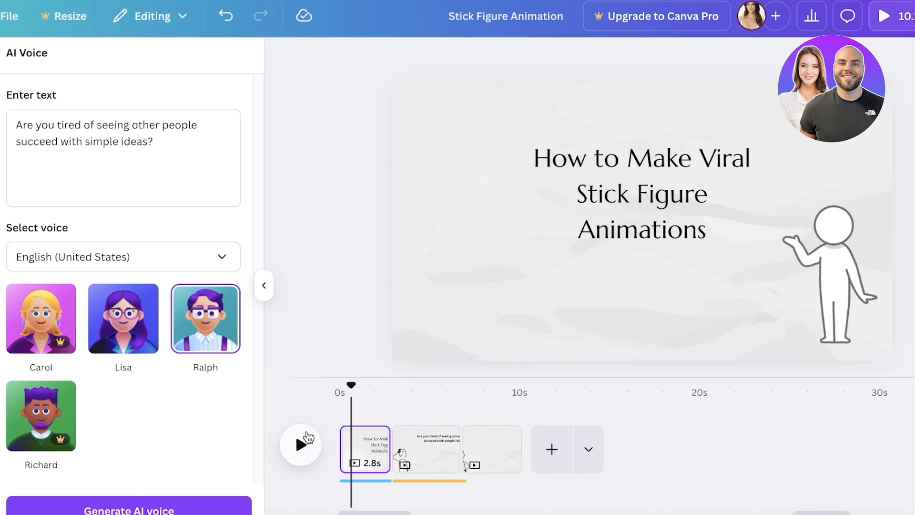
left_click(301, 444)
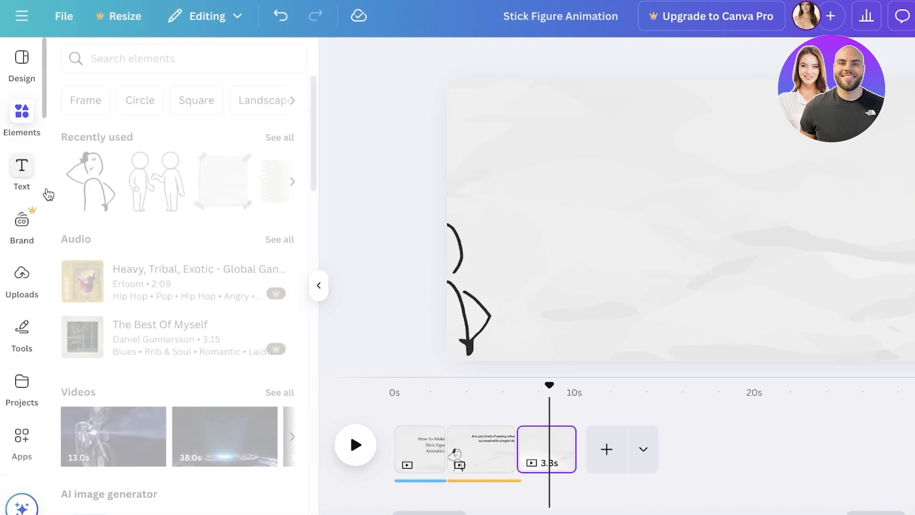
Add the text "WEll now you can make ur own stick figure animations!" to the third page.
left_click(33, 175)
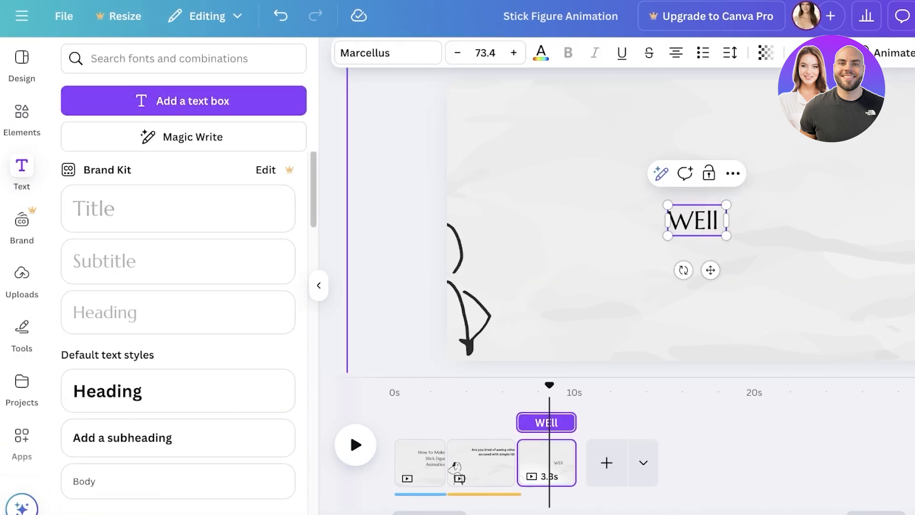
type("now you ca")
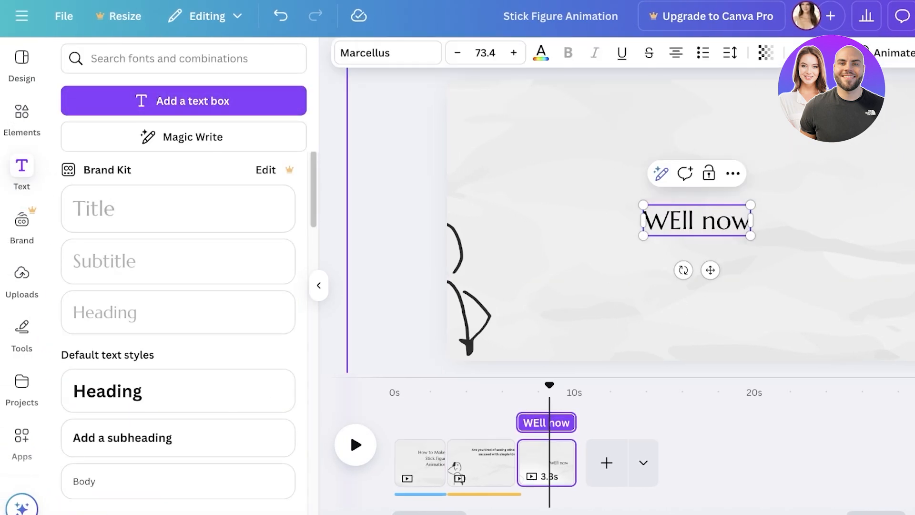
type("n make ur ow")
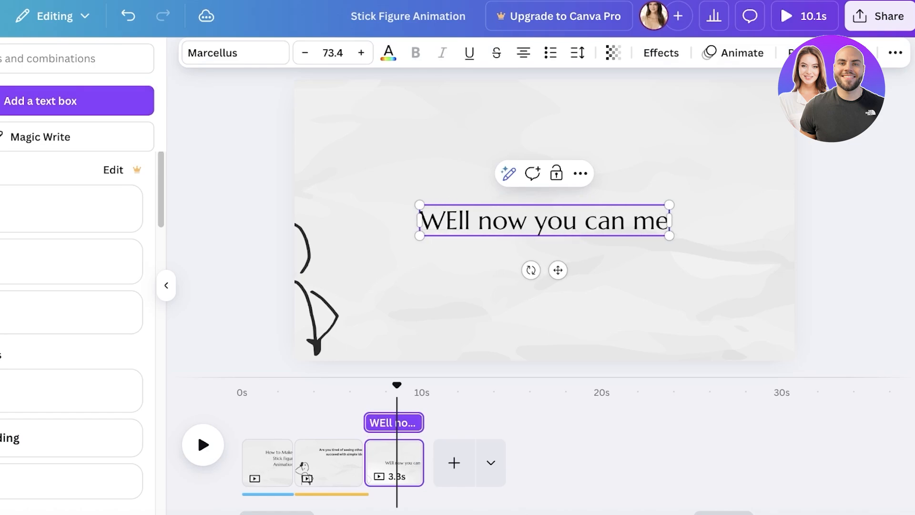
type("n sti")
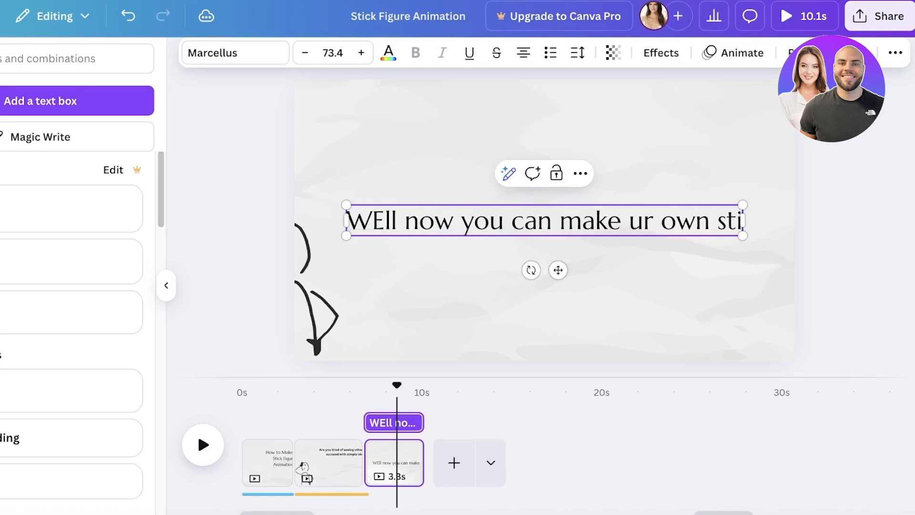
type("ck figure animations!")
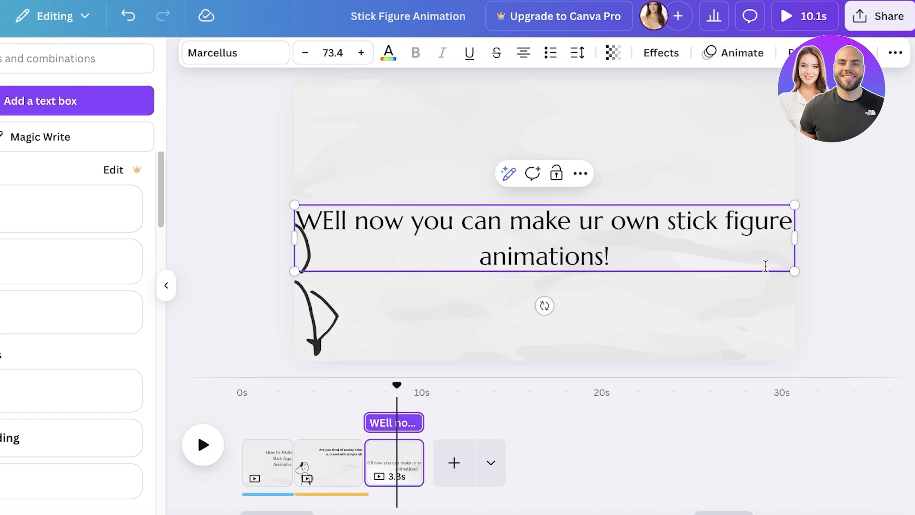
Scale the third page's text down to size 61.3 and narrow its box so it wraps onto four lines.
left_click_drag(795, 270, 712, 260)
left_click(399, 222)
left_click(399, 218)
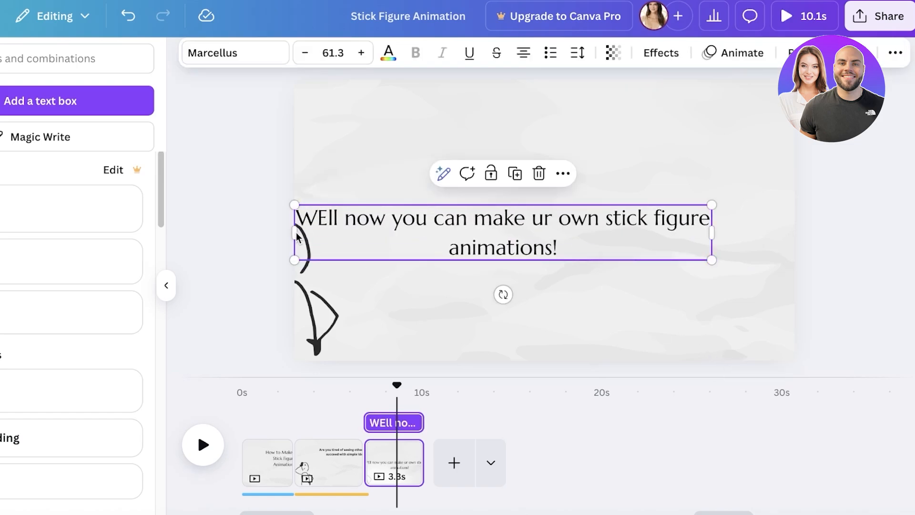
left_click_drag(295, 233, 553, 236)
Apply the Typewriter animation to the third page's text and place it in the page's upper-right corner.
left_click(734, 53)
left_click(76, 328)
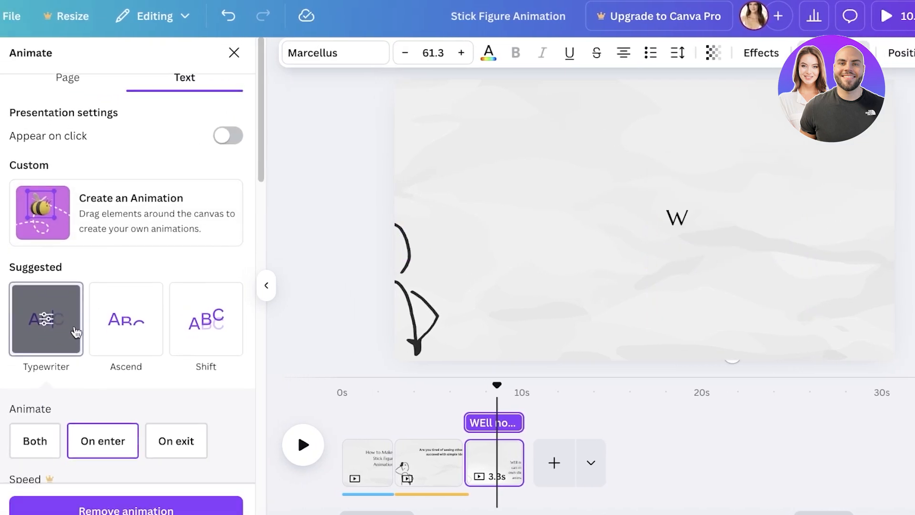
left_click(167, 286)
left_click_drag(761, 245, 820, 148)
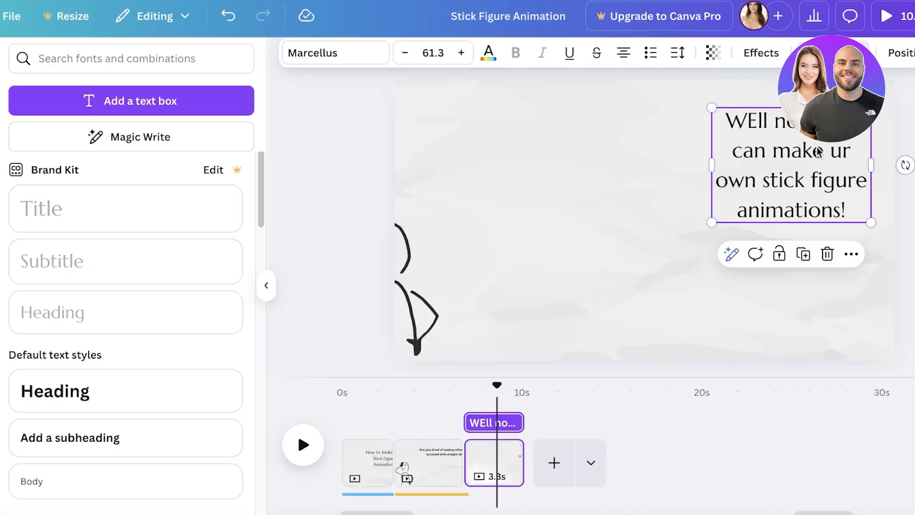
Play the video from the second page into the third, stop it there and open the main navigation.
left_click(498, 386)
left_click_drag(498, 386, 419, 386)
left_click(294, 451)
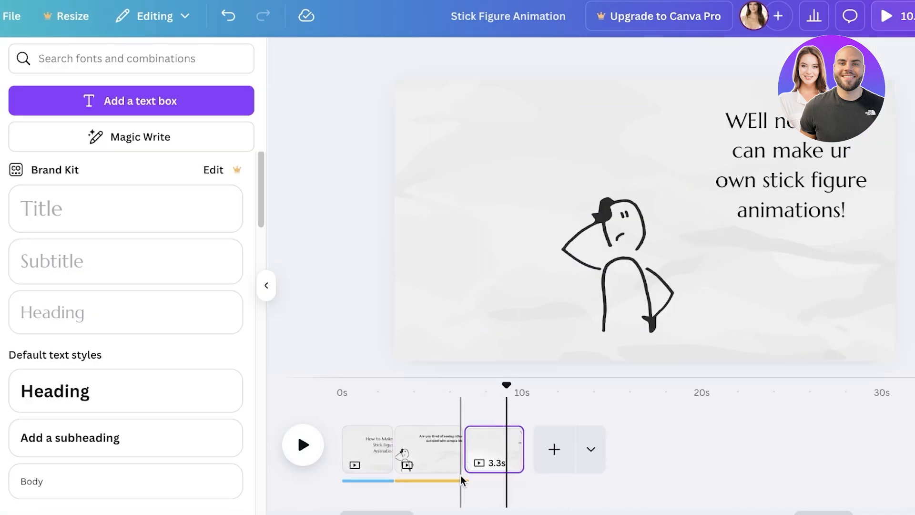
left_click(491, 481)
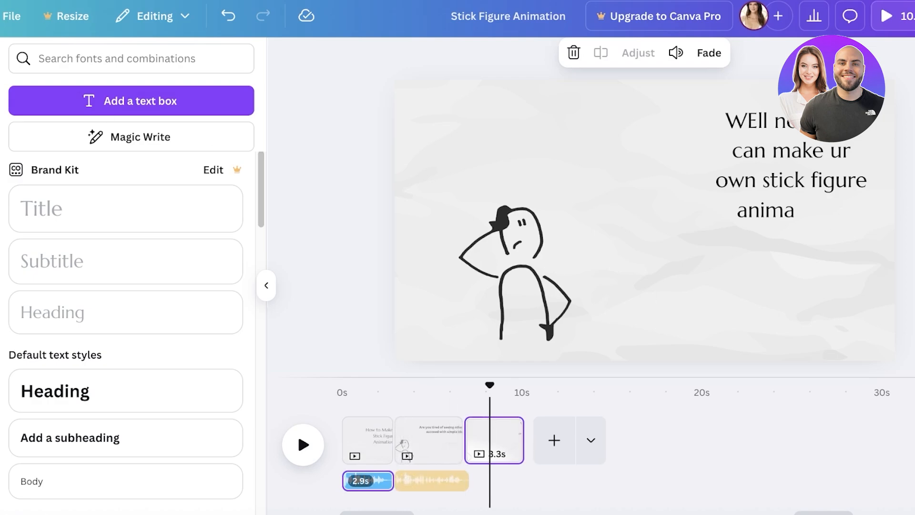
left_click(18, 22)
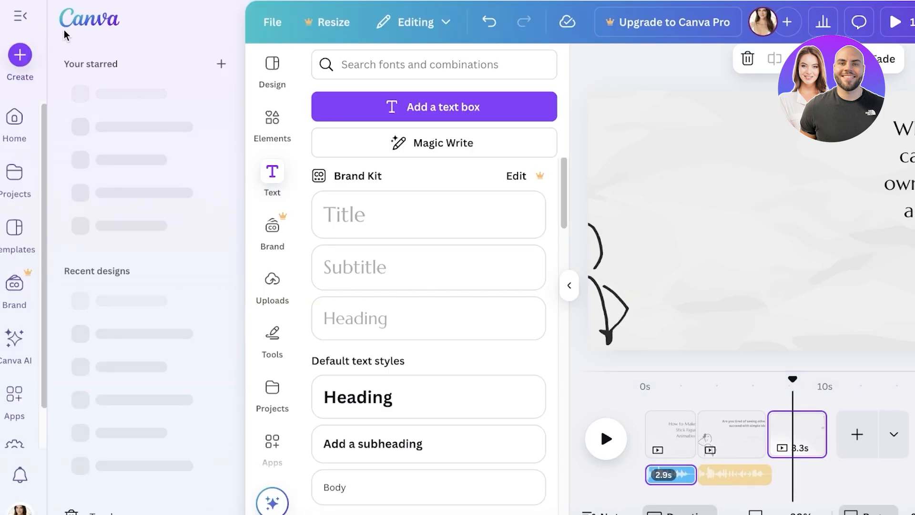